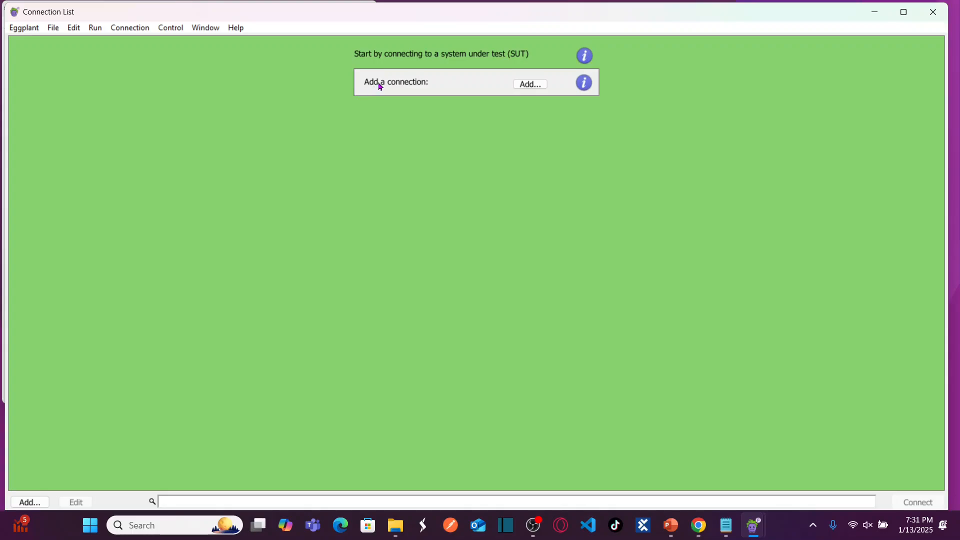
# Add a new connection and open the Connection Type dropdown in the New Connection dialog.
pyautogui.click(532, 85)
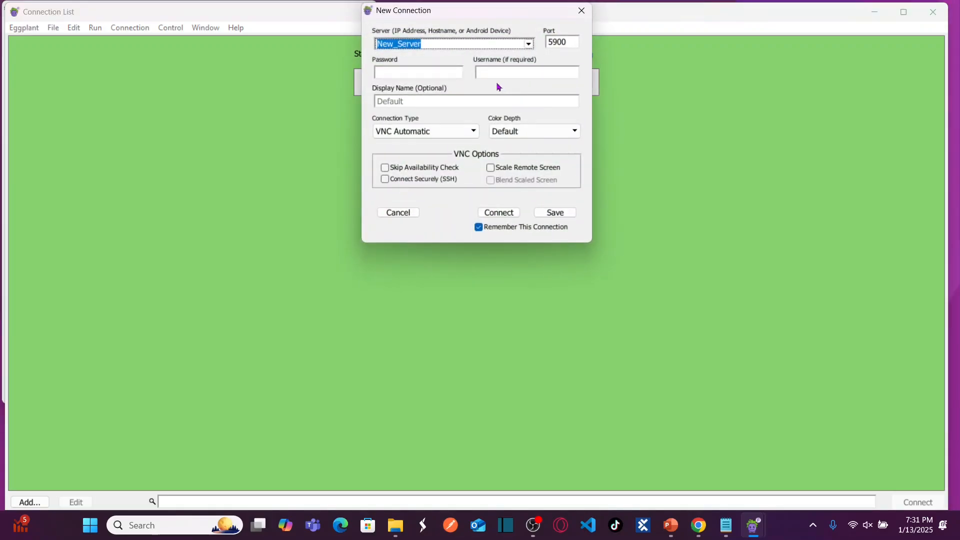
pyautogui.click(442, 131)
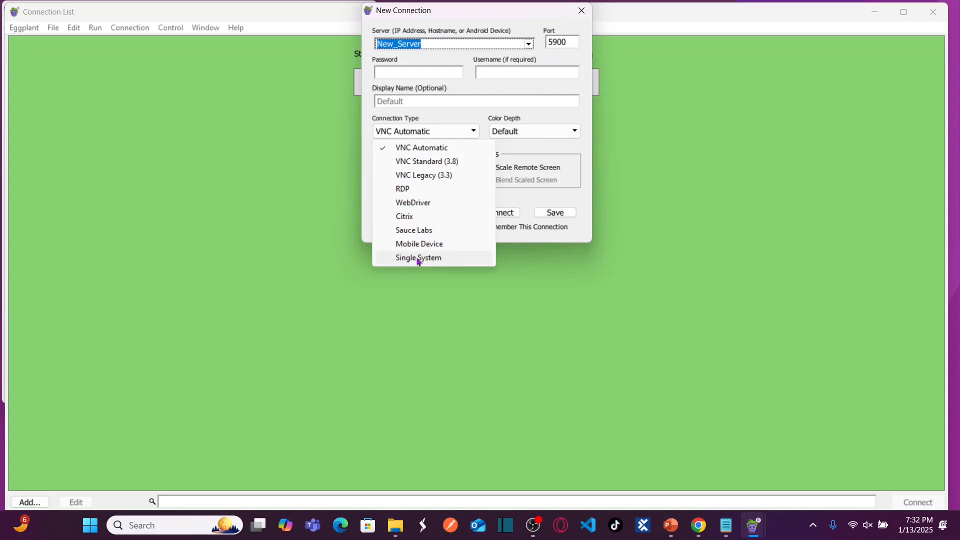
# Choose Single System as the connection type and enter a display name of 'SingleSystem -' plus the user's name.
pyautogui.click(418, 259)
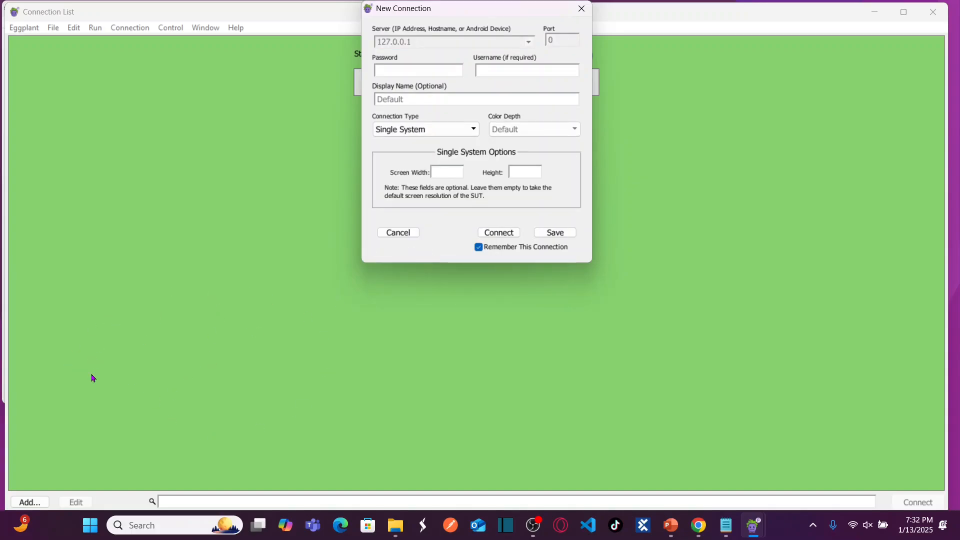
pyautogui.click(410, 100)
pyautogui.write('SingleS')
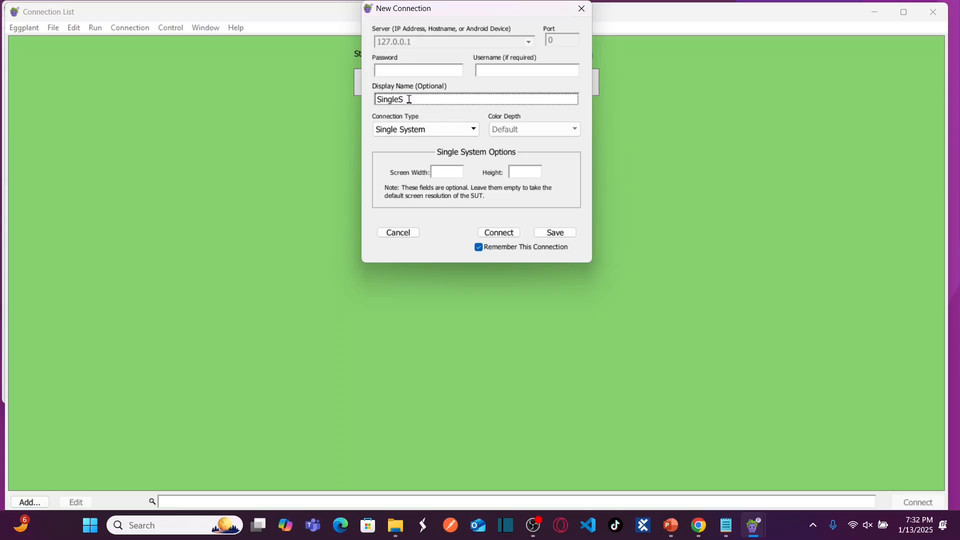
pyautogui.write('ystem - Ravi')
pyautogui.click(501, 66)
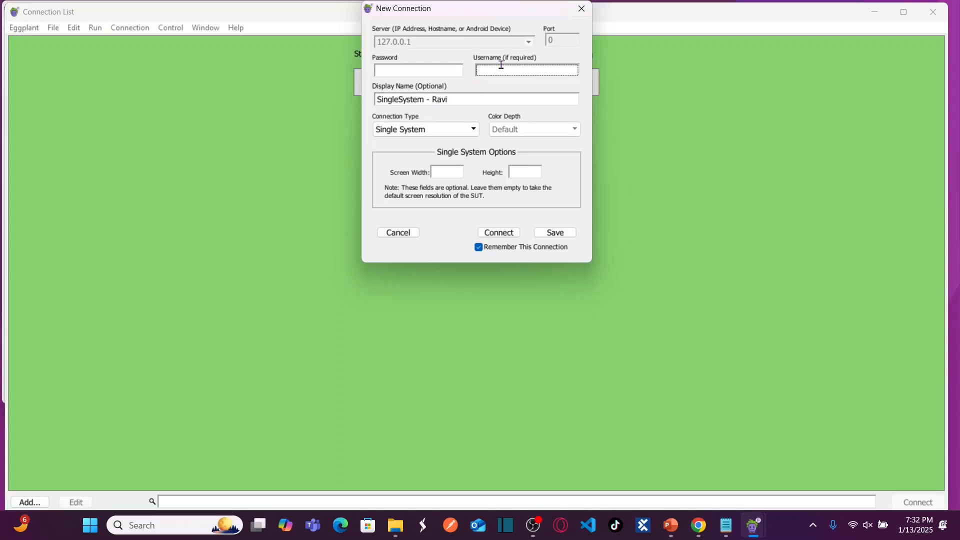
pyautogui.click(448, 67)
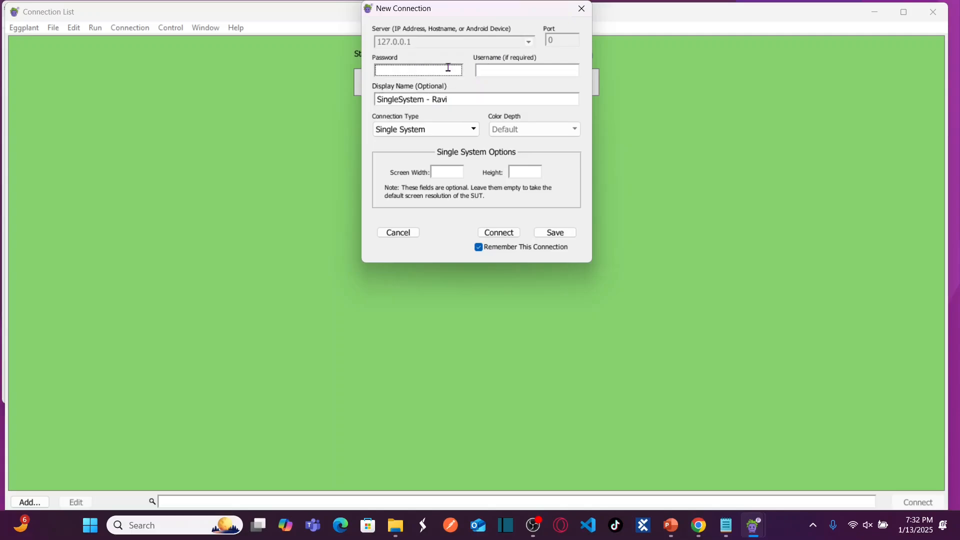
pyautogui.click(497, 73)
pyautogui.click(434, 69)
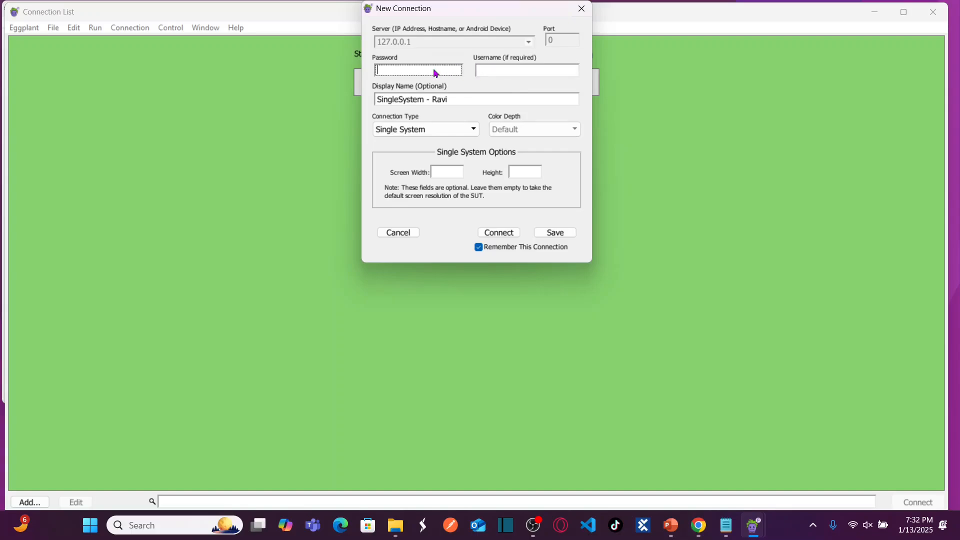
pyautogui.click(524, 66)
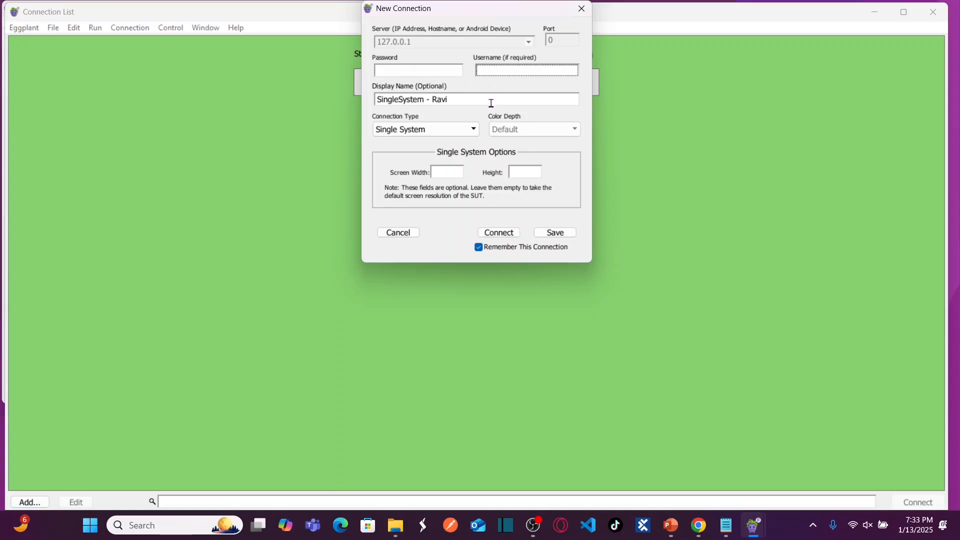
# Set screen width 1980 and height 1080, then save the connection.
pyautogui.click(447, 170)
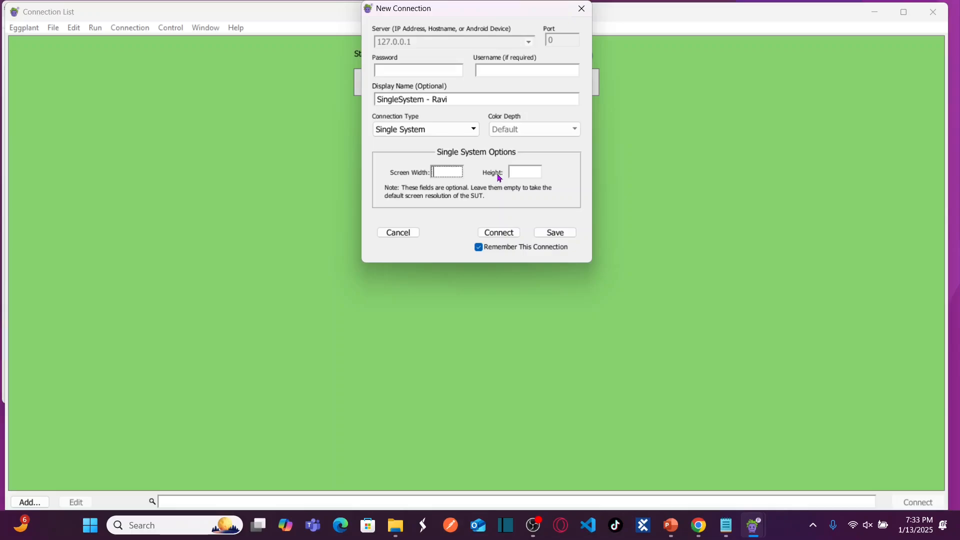
pyautogui.write('1980')
pyautogui.click(517, 174)
pyautogui.write('1080')
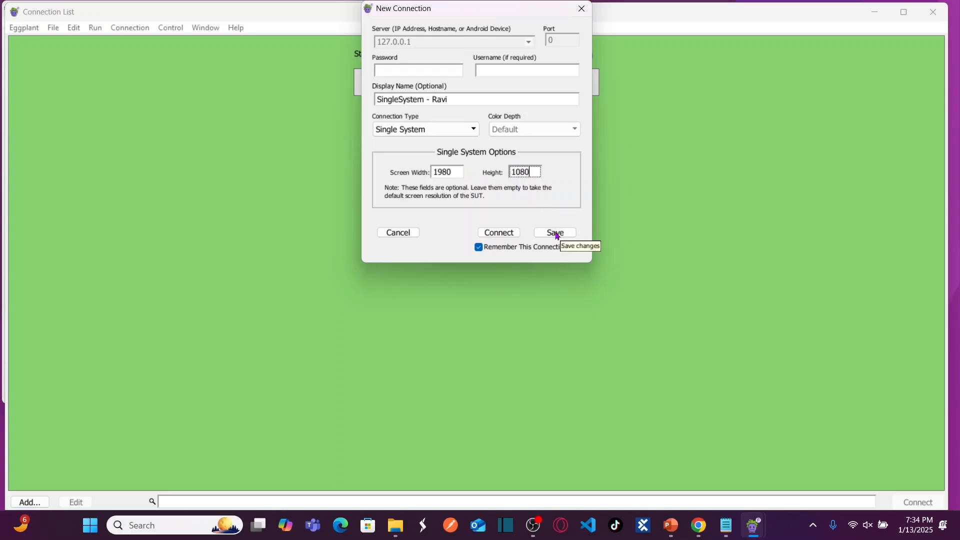
pyautogui.click(556, 233)
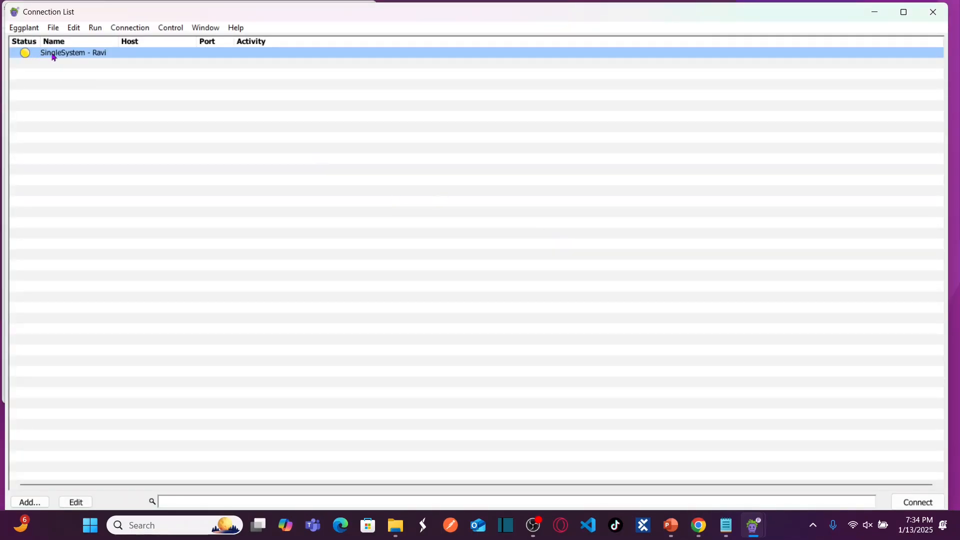
# Reopen the Connection List from the Connection menu.
pyautogui.click(137, 28)
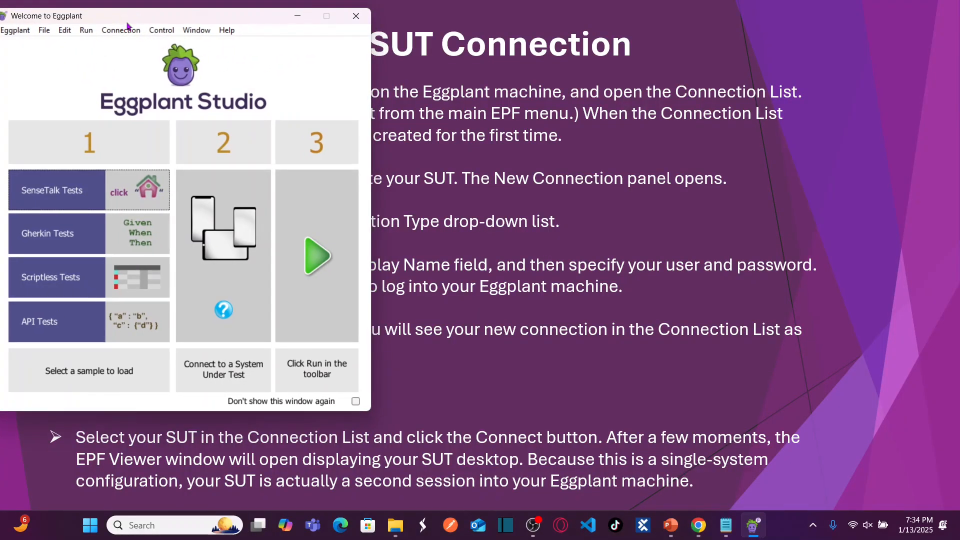
pyautogui.click(121, 31)
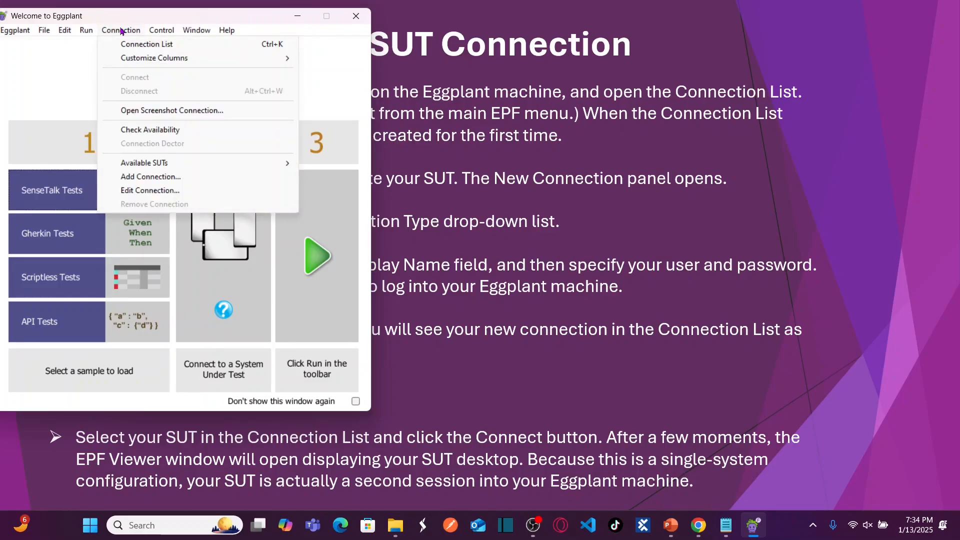
pyautogui.click(145, 44)
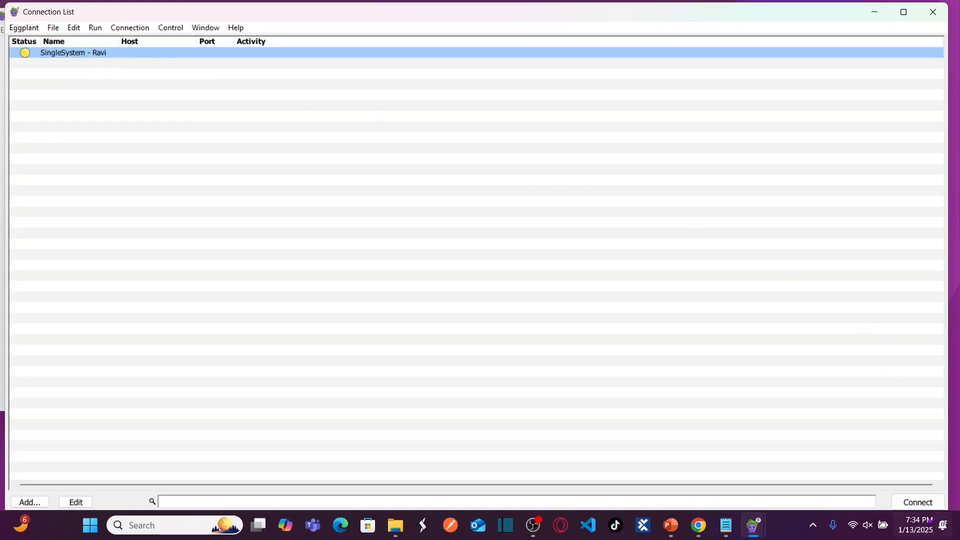
# Maximize and restore the Connection List, then shrink it and nudge it slightly upward.
pyautogui.click(903, 11)
pyautogui.click(919, 9)
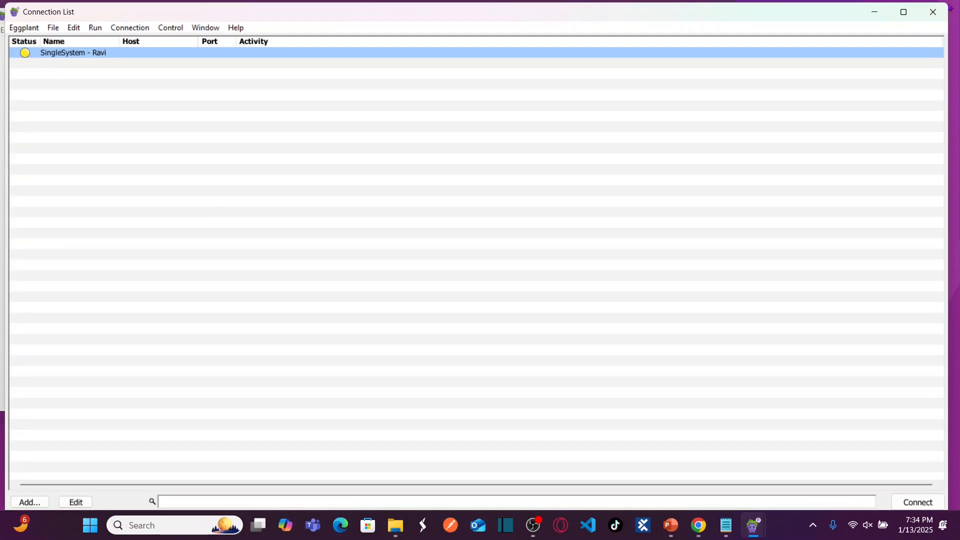
pyautogui.moveTo(950, 6); pyautogui.dragTo(774, 39)
pyautogui.moveTo(595, 37); pyautogui.dragTo(595, 34)
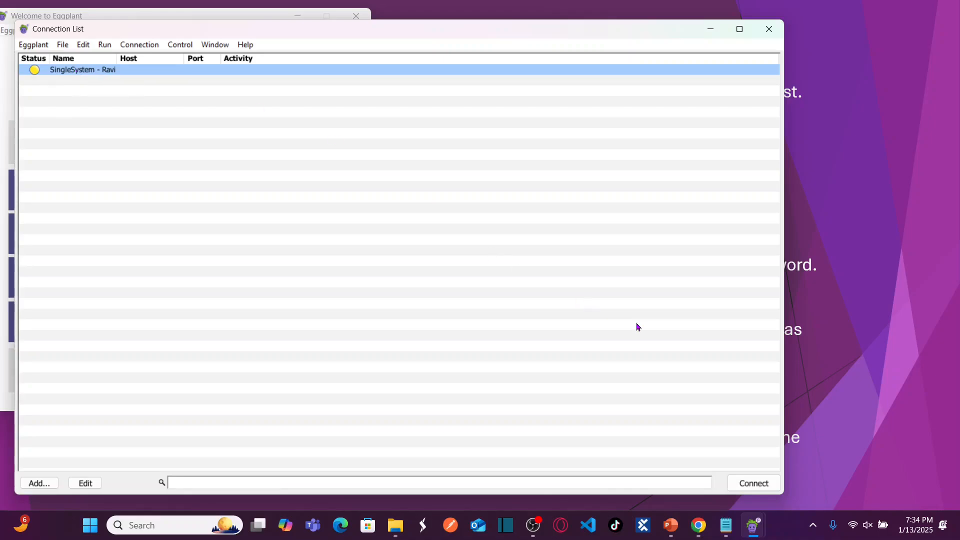
# Connect to the saved Single System connection and browse accounts on the remote Windows sign-in screen.
pyautogui.click(754, 484)
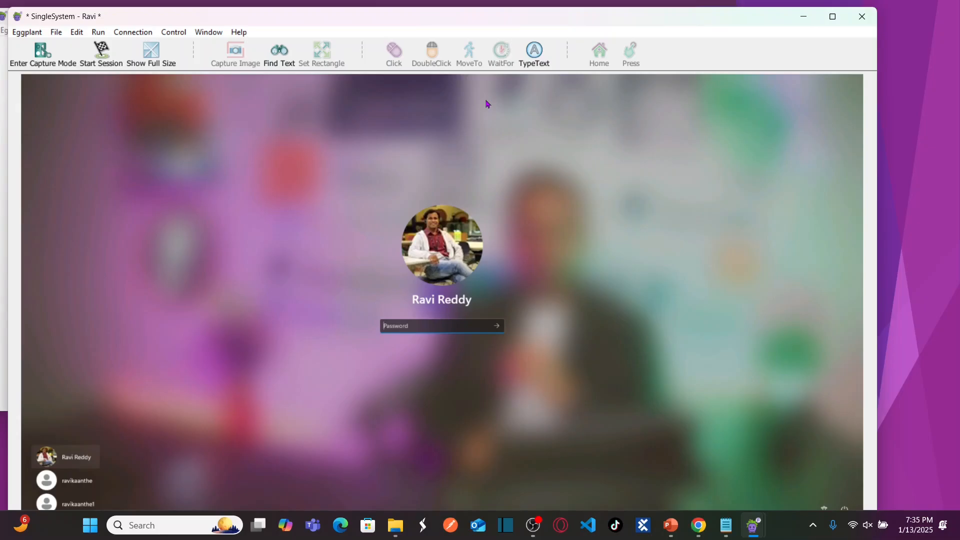
pyautogui.click(833, 18)
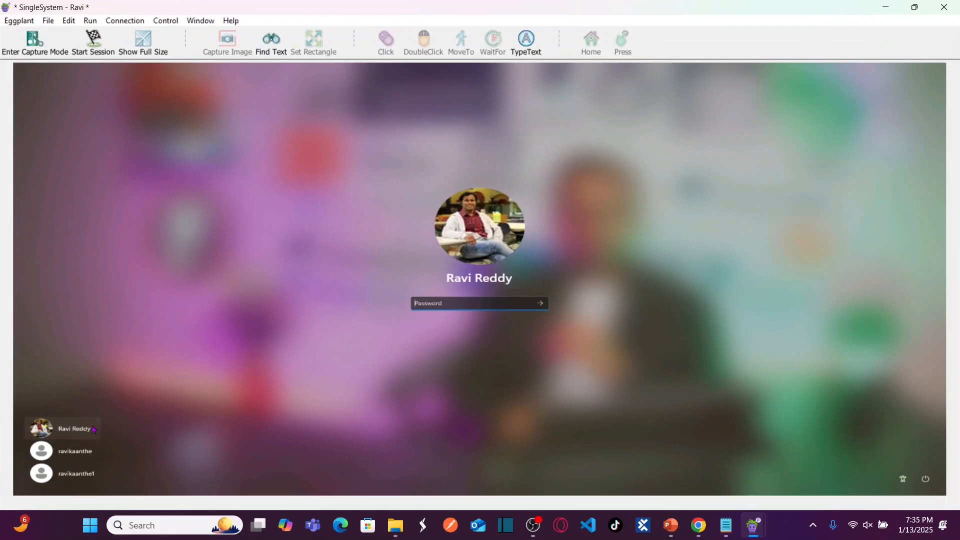
pyautogui.click(75, 452)
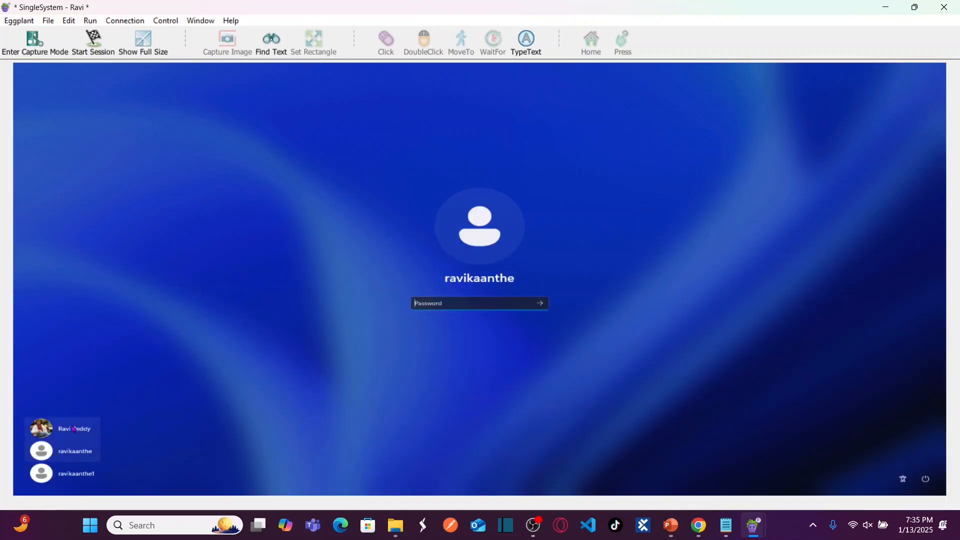
pyautogui.click(74, 429)
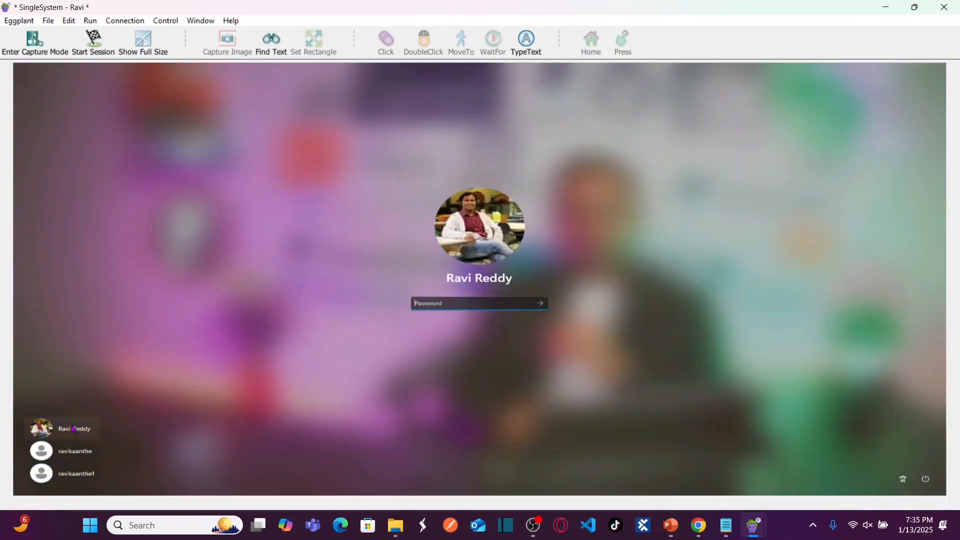
pyautogui.click(70, 456)
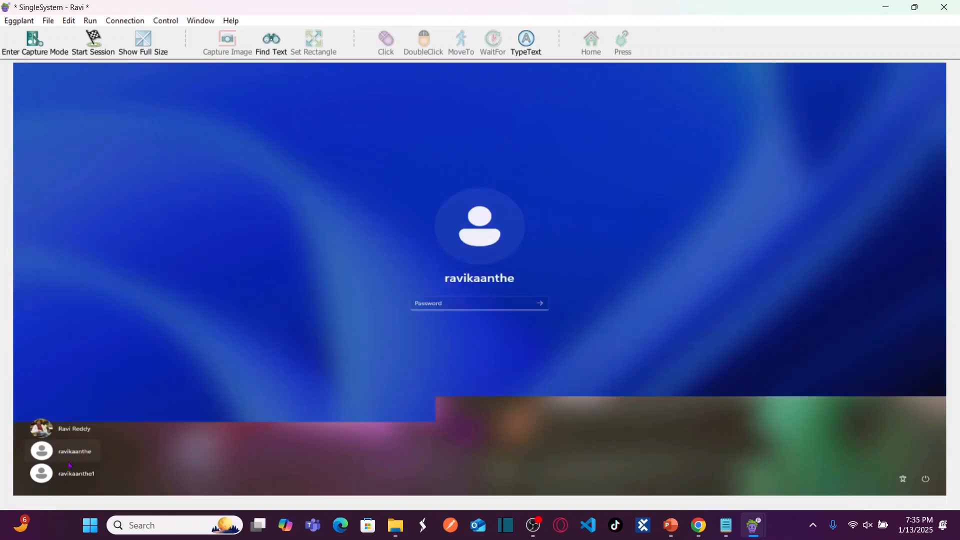
pyautogui.click(70, 475)
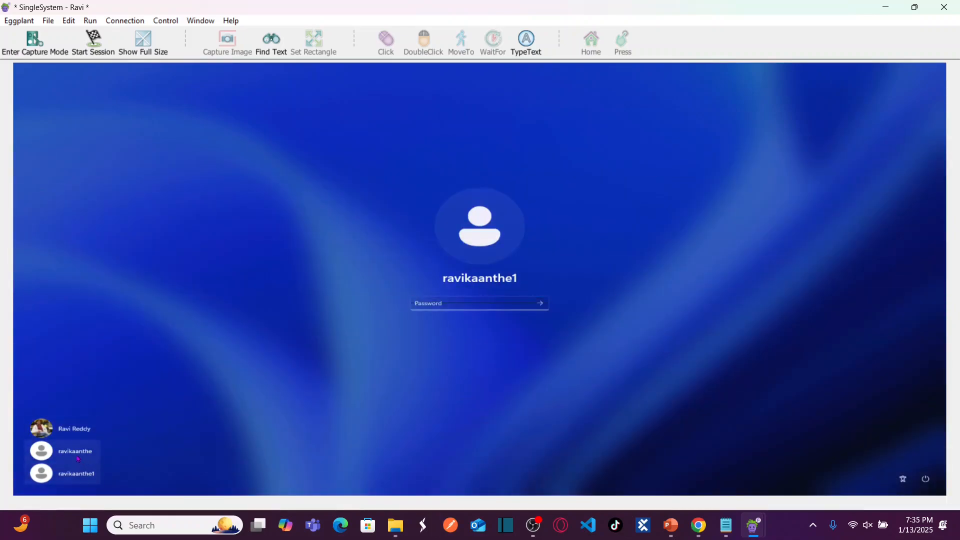
pyautogui.click(449, 309)
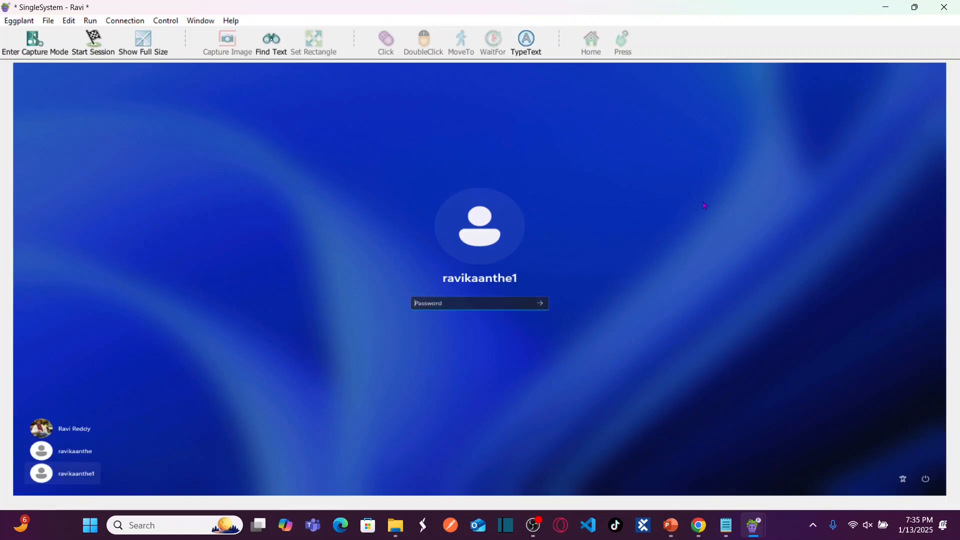
# Restore the viewer to a smaller window, move it higher, then maximize and restore it again.
pyautogui.click(915, 7)
pyautogui.moveTo(657, 24); pyautogui.dragTo(673, 114)
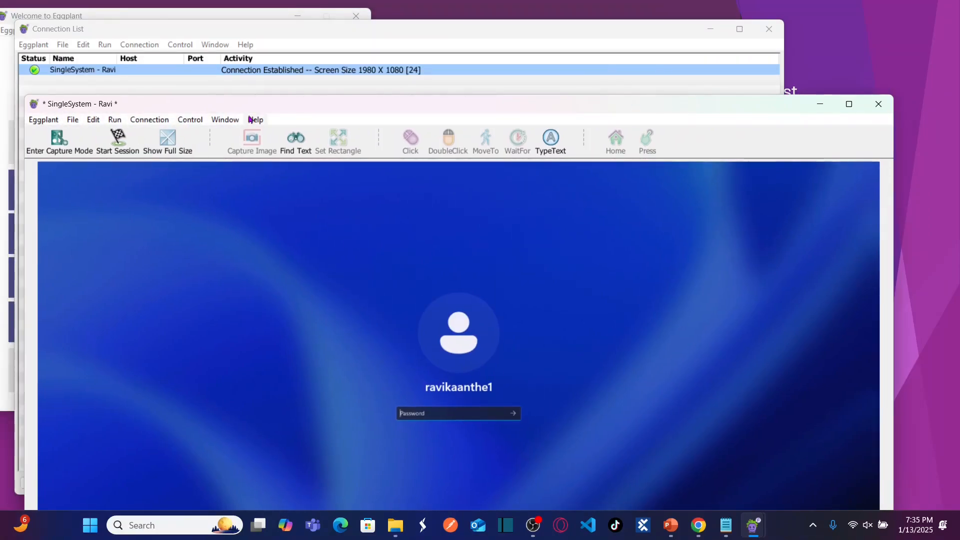
pyautogui.moveTo(505, 107); pyautogui.dragTo(594, 24)
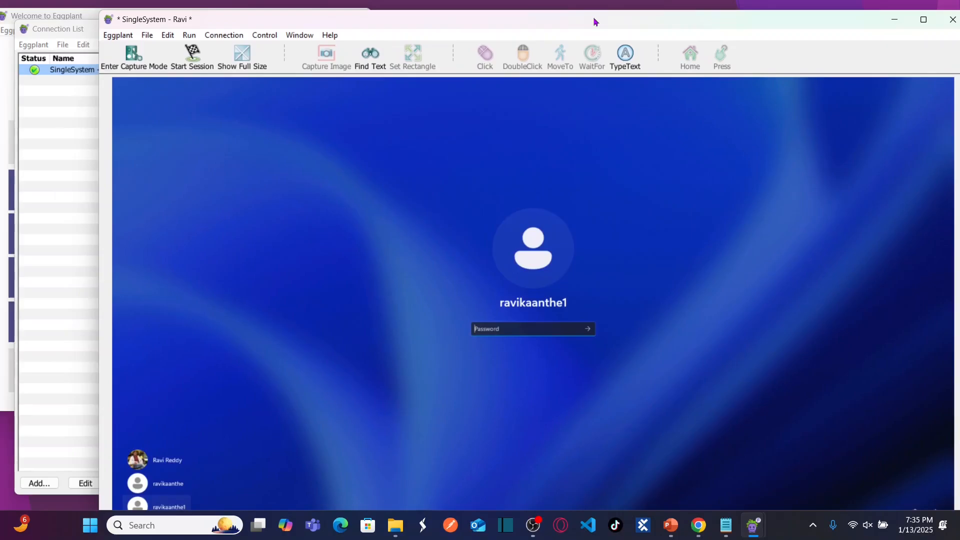
pyautogui.doubleClick(596, 22)
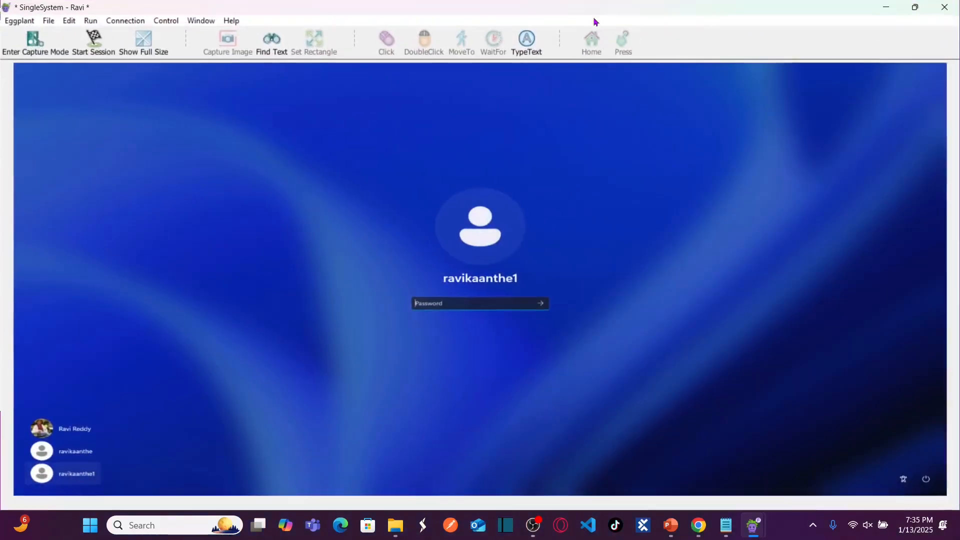
pyautogui.doubleClick(561, 11)
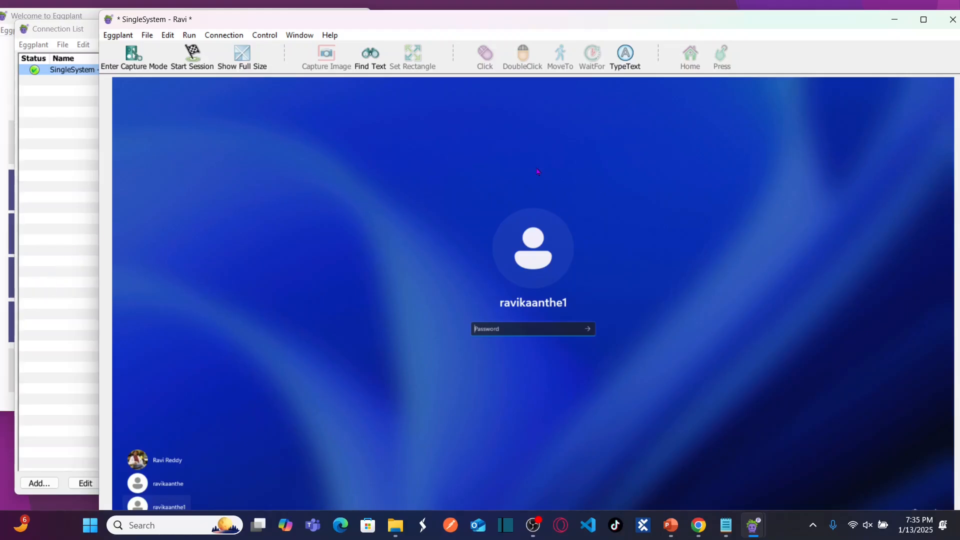
# Rearrange the viewer, Welcome and Connection List windows so the viewer is fully visible.
pyautogui.moveTo(383, 23); pyautogui.dragTo(316, 100)
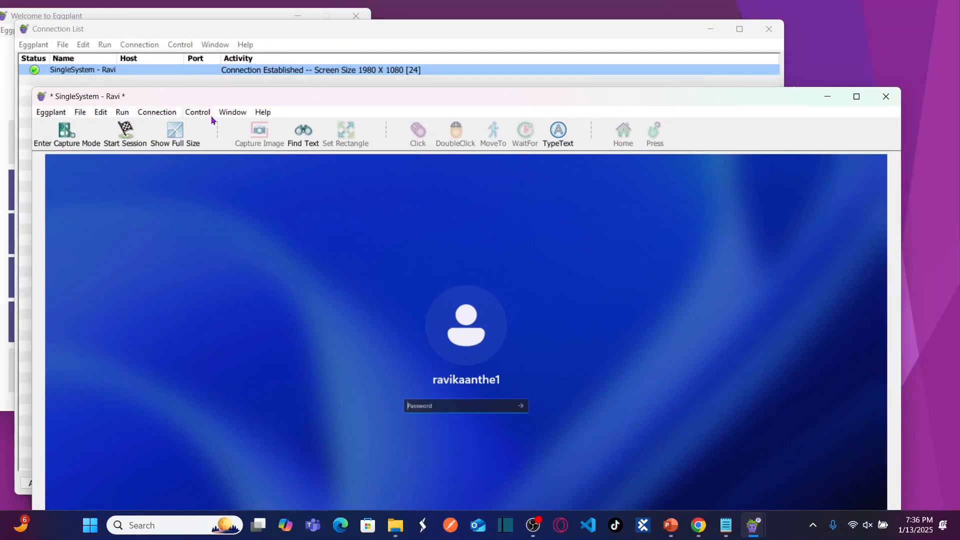
pyautogui.click(152, 33)
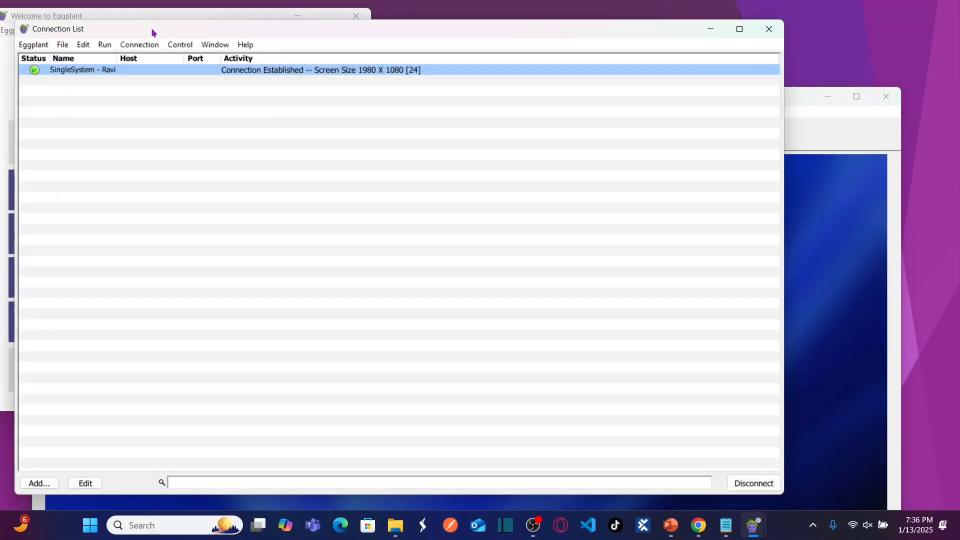
pyautogui.click(105, 13)
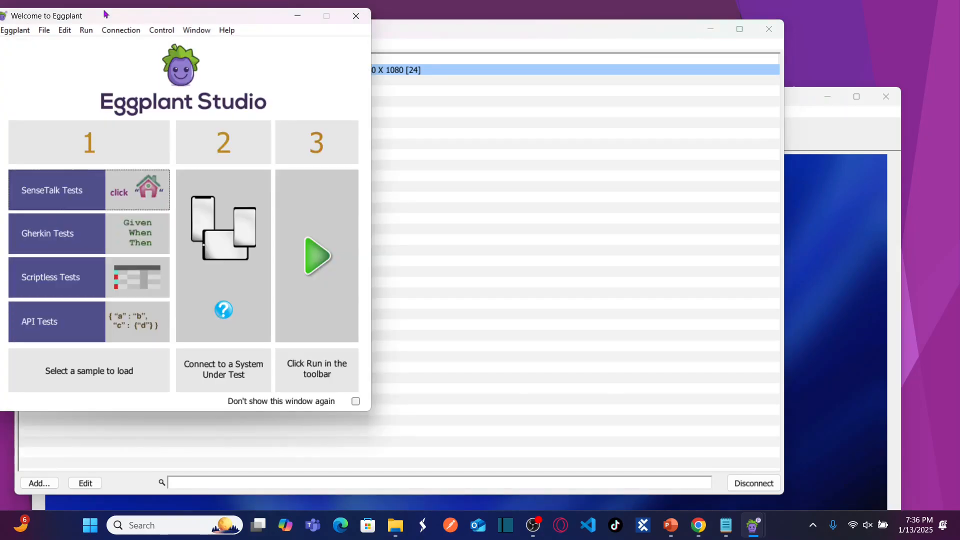
pyautogui.moveTo(204, 24); pyautogui.dragTo(231, 111)
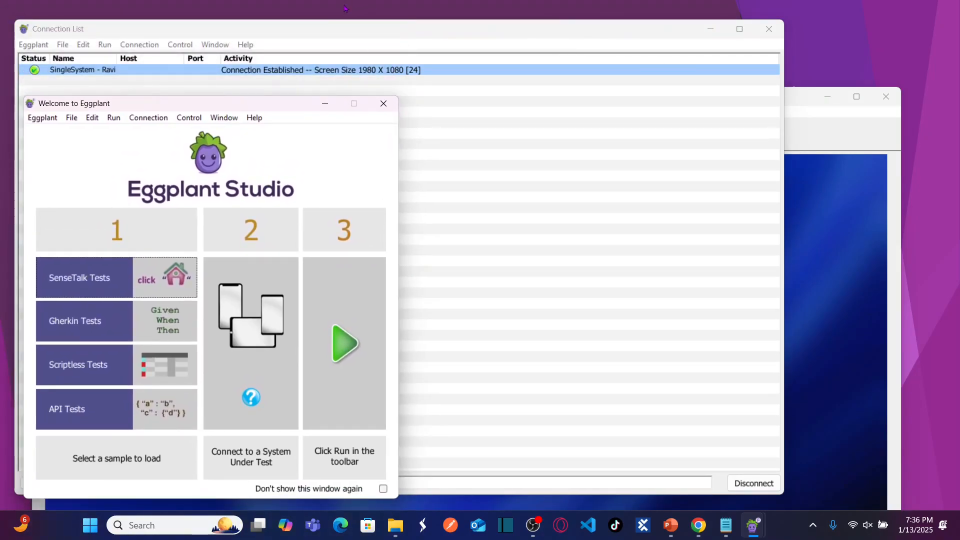
pyautogui.click(302, 27)
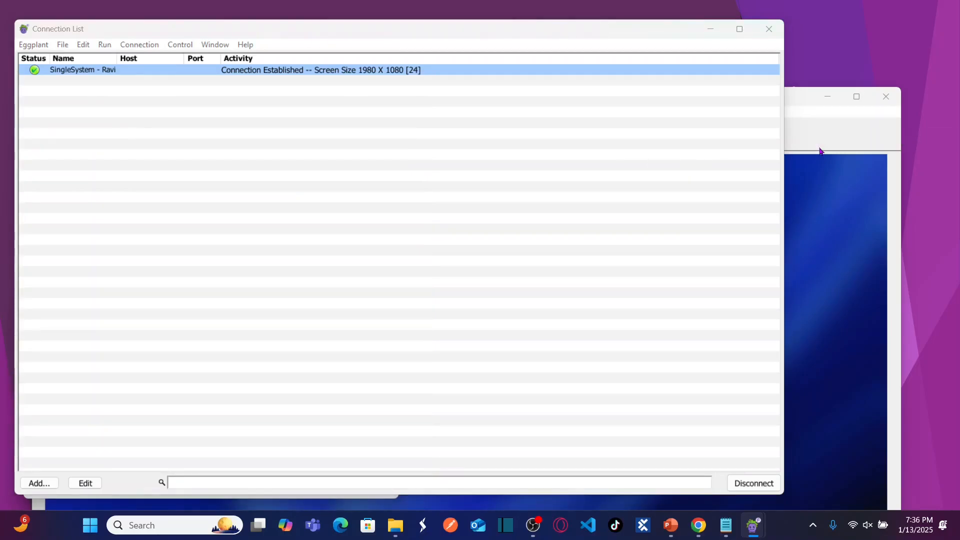
pyautogui.click(804, 105)
pyautogui.moveTo(770, 112); pyautogui.dragTo(670, 139)
pyautogui.moveTo(598, 142); pyautogui.dragTo(753, 112)
# Move the Welcome window top-left and the viewer down, leaving the Connection List in front at 1980 X 1080.
pyautogui.moveTo(348, 32); pyautogui.dragTo(431, 81)
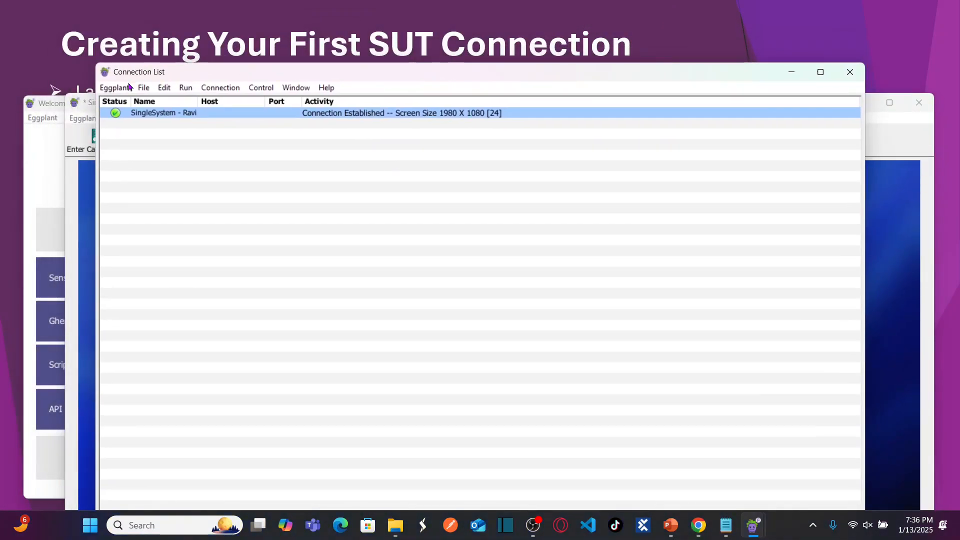
pyautogui.click(45, 102)
pyautogui.moveTo(45, 103); pyautogui.dragTo(29, 16)
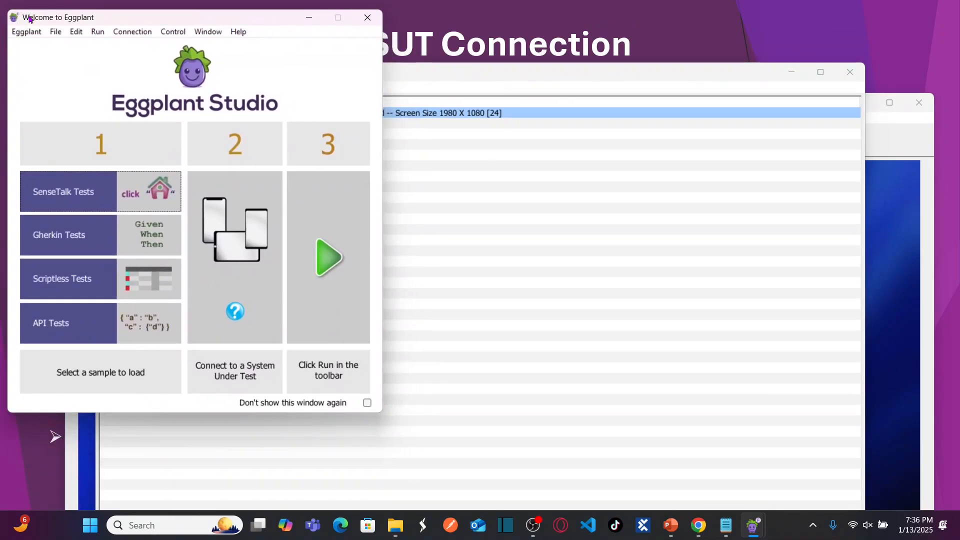
pyautogui.click(464, 76)
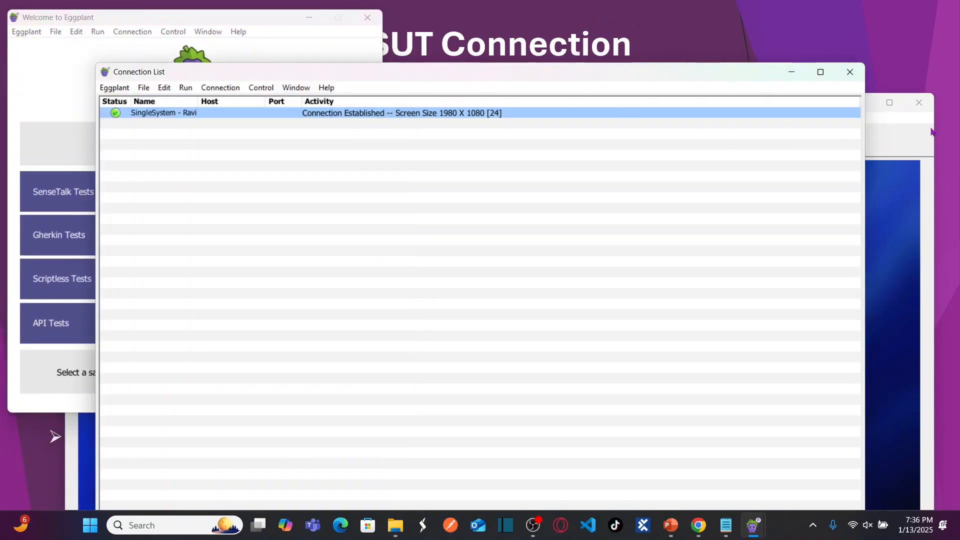
pyautogui.click(897, 122)
pyautogui.moveTo(746, 111); pyautogui.dragTo(748, 138)
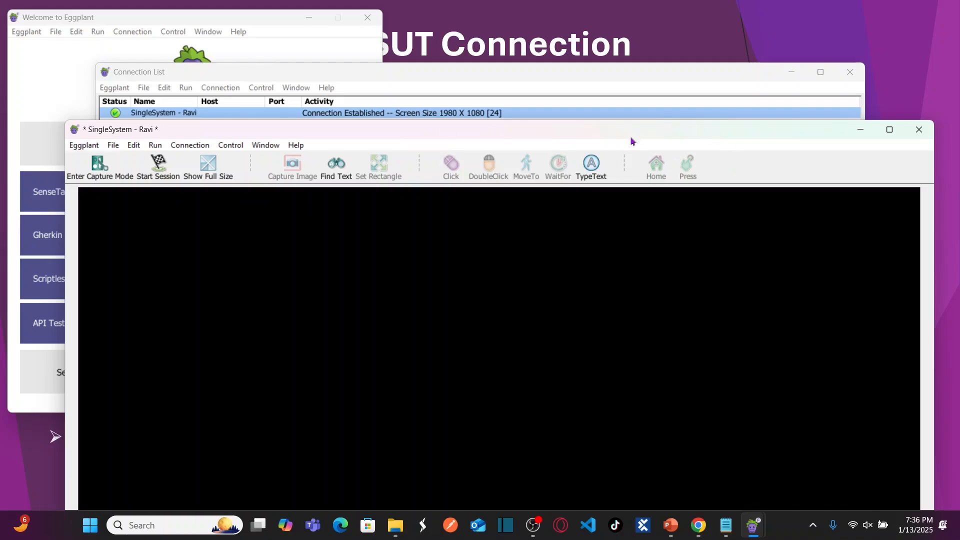
pyautogui.click(535, 68)
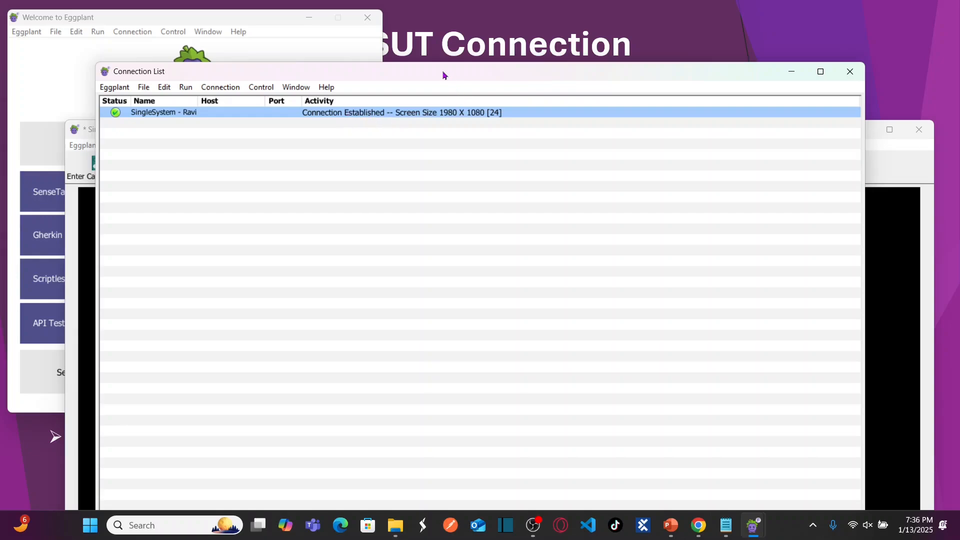
pyautogui.moveTo(440, 74); pyautogui.dragTo(406, 30)
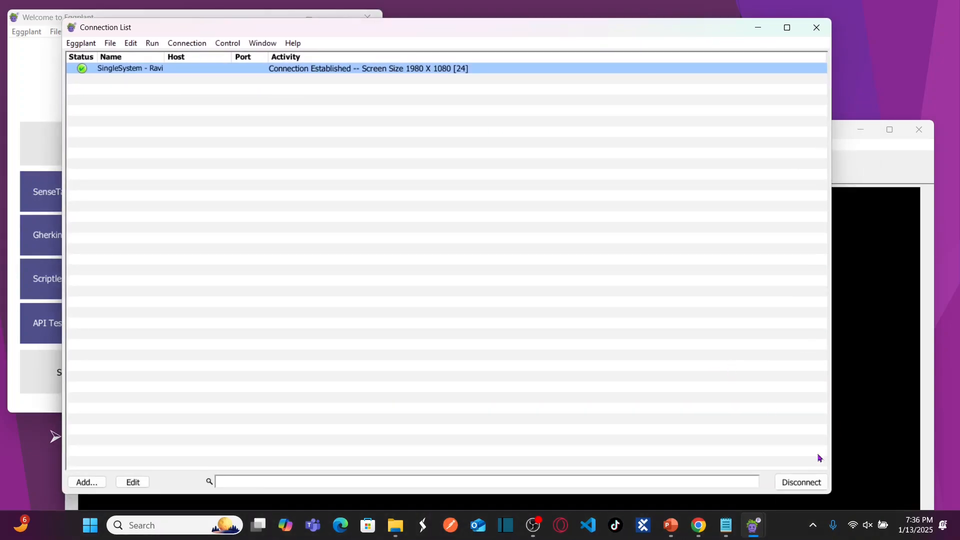
# Disconnect the SingleSystem connection so it reads Connection Closed, and move the Connection List down-left.
pyautogui.click(799, 481)
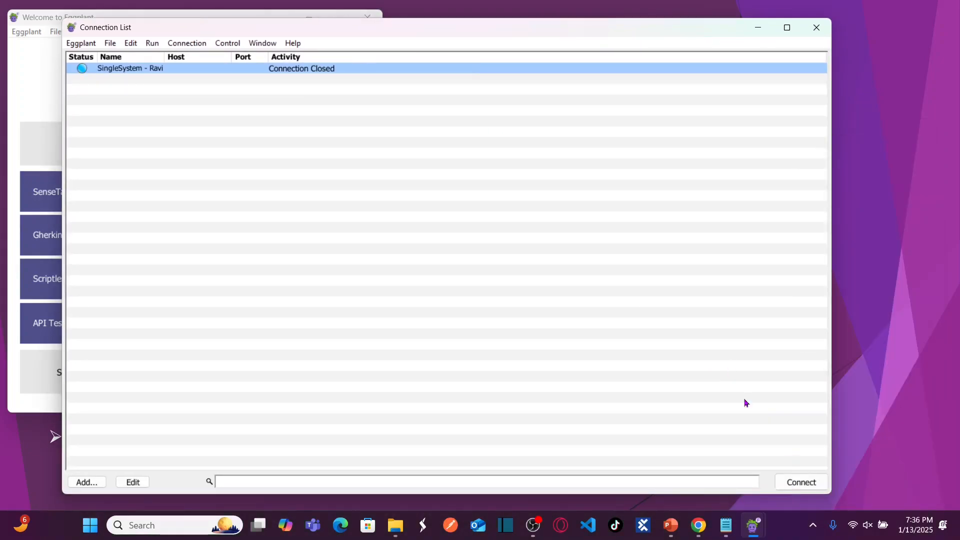
pyautogui.moveTo(611, 28); pyautogui.dragTo(586, 141)
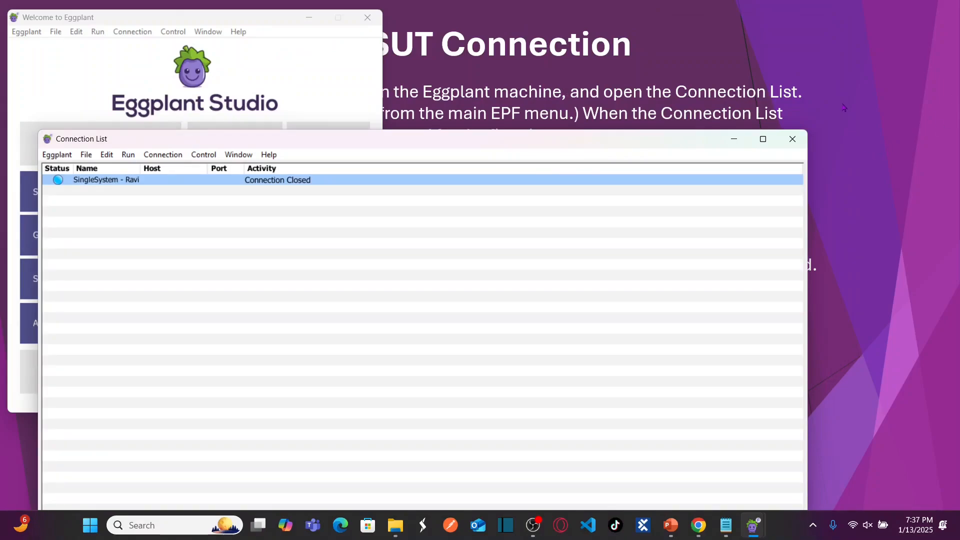
# Bring the PowerPoint slideshow forward and advance to the Install & Setup slide.
pyautogui.click(787, 87)
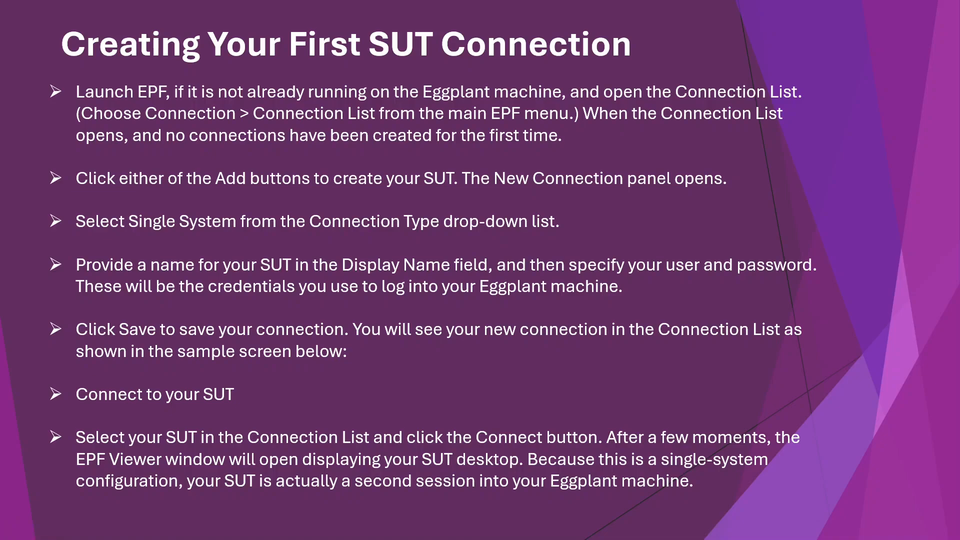
pyautogui.click(871, 400)
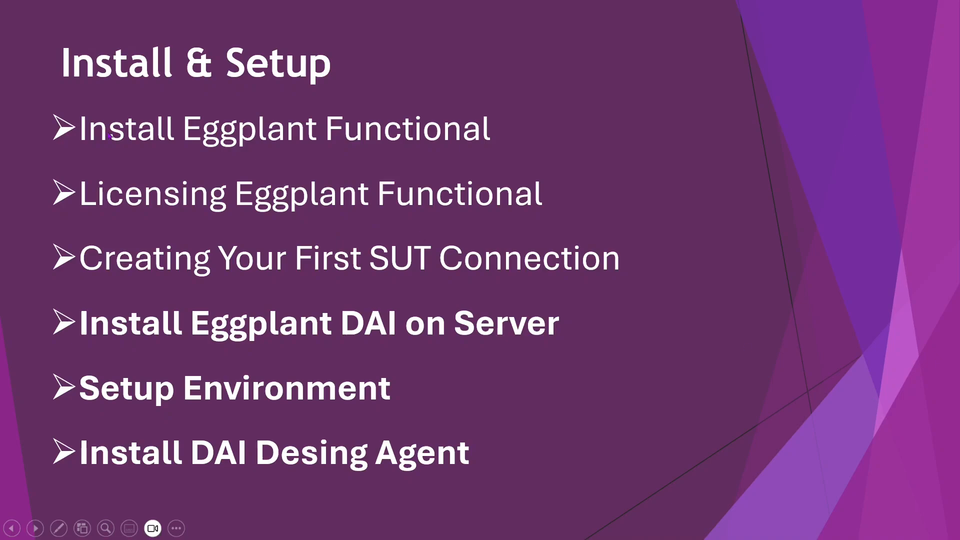
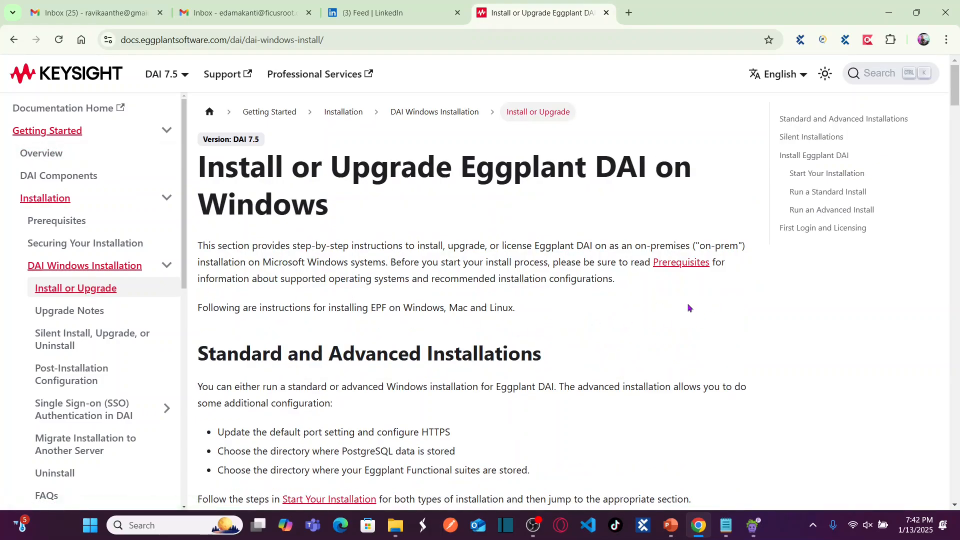
# Review the Prerequisites page of the Eggplant DAI installation documentation.
pyautogui.scroll(-3, 688, 307)
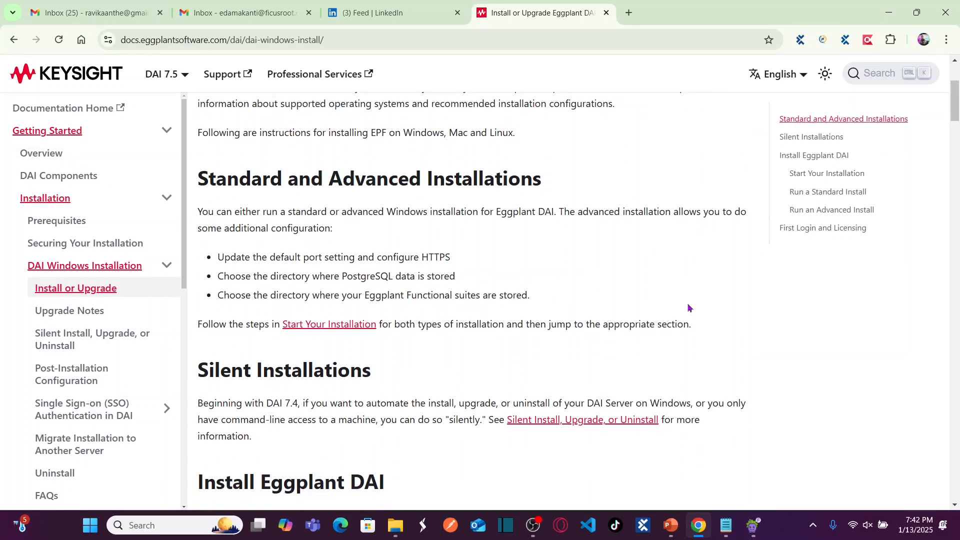
pyautogui.scroll(-3, 688, 308)
pyautogui.scroll(2, 688, 308)
pyautogui.scroll(3, 685, 220)
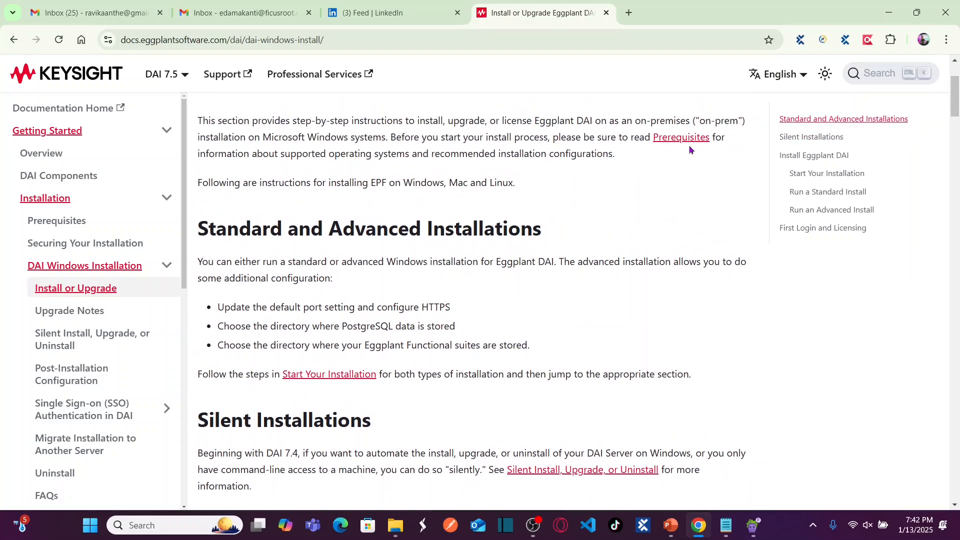
pyautogui.click(686, 138)
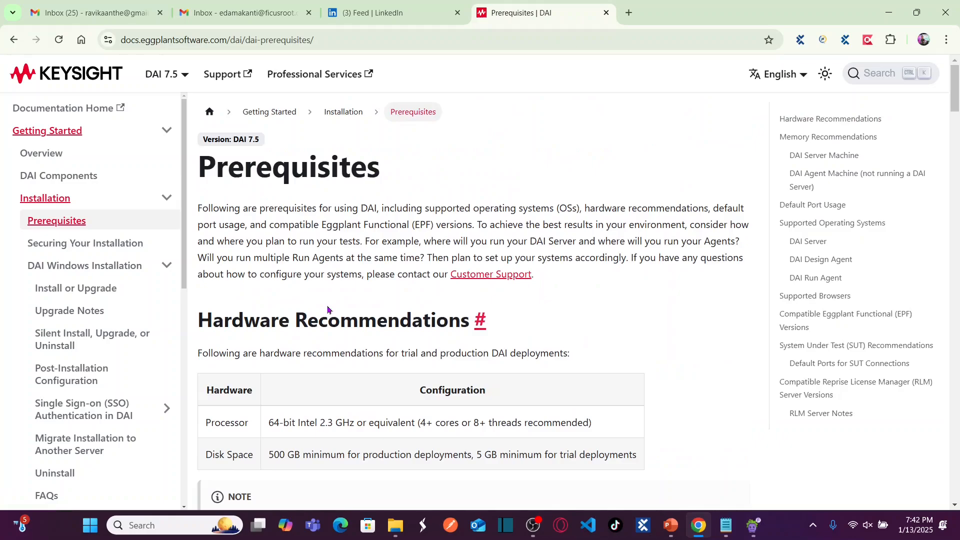
pyautogui.scroll(-5, 325, 294)
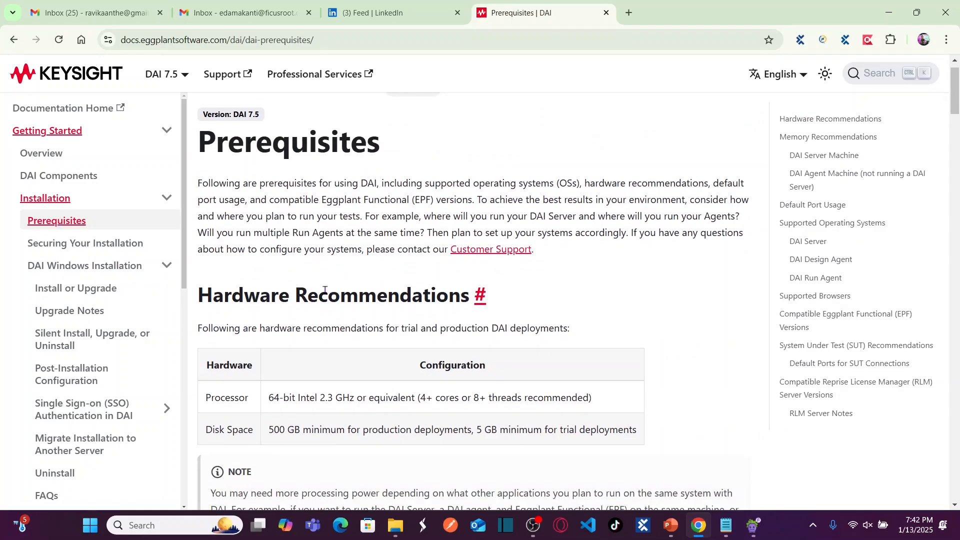
pyautogui.scroll(5, 325, 294)
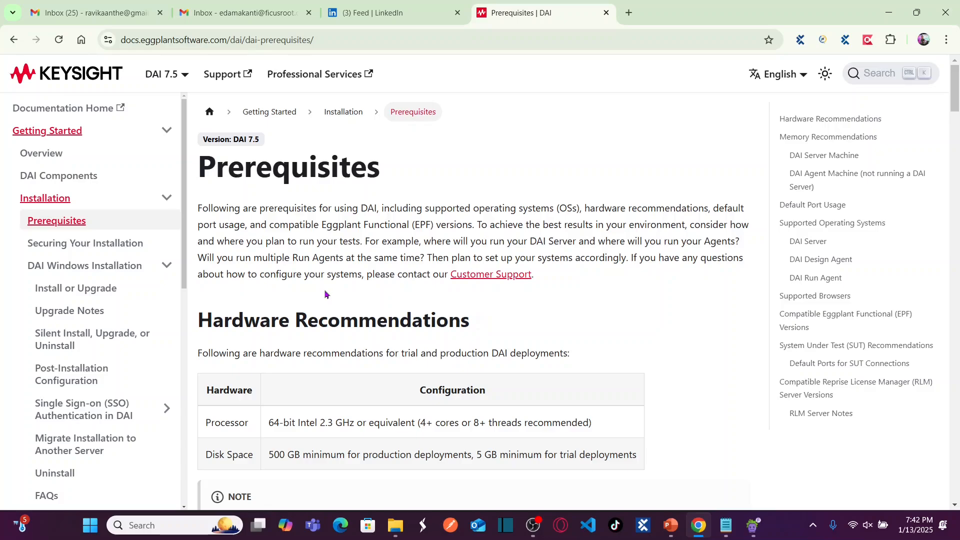
# Return to Install or Upgrade and follow Start Your Installation to the DAI installer download link.
pyautogui.click(15, 40)
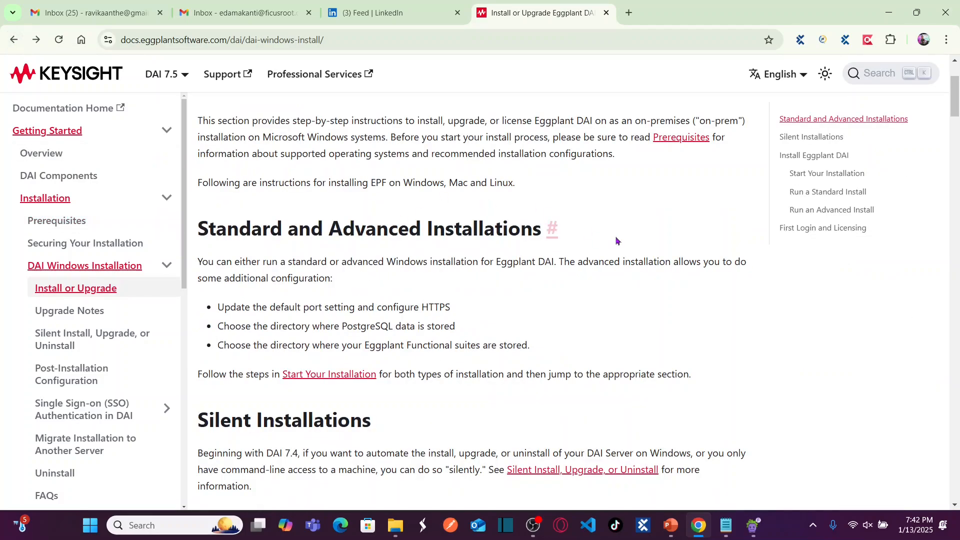
pyautogui.scroll(-1, 631, 225)
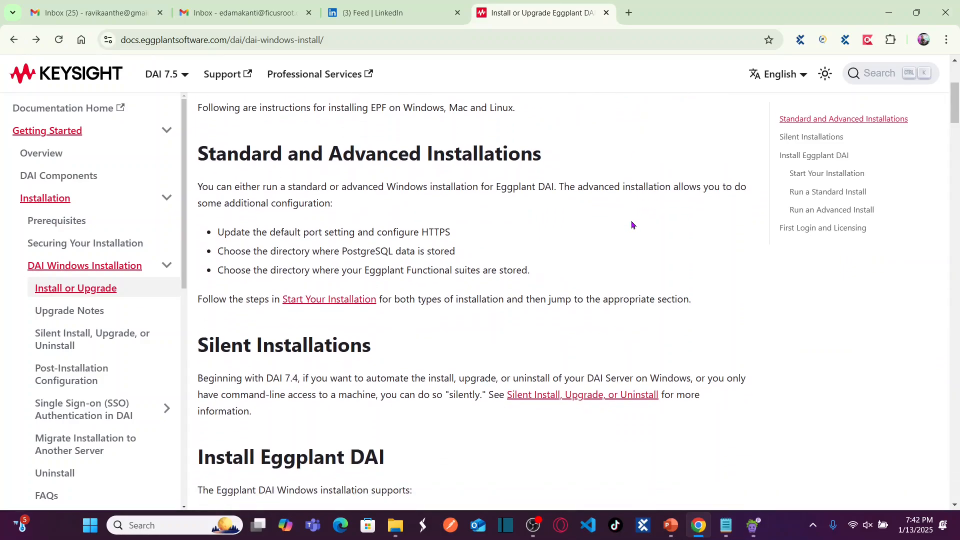
pyautogui.click(318, 300)
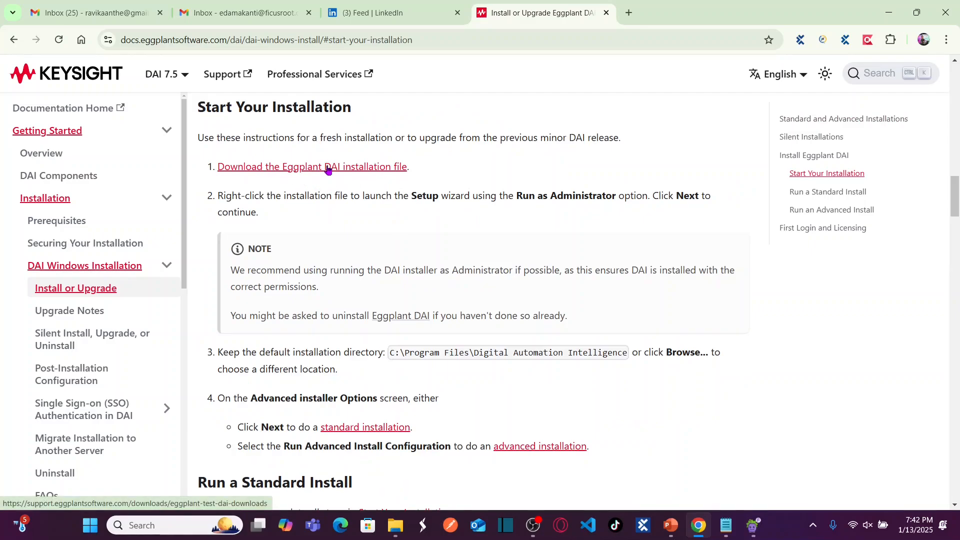
pyautogui.click(387, 172)
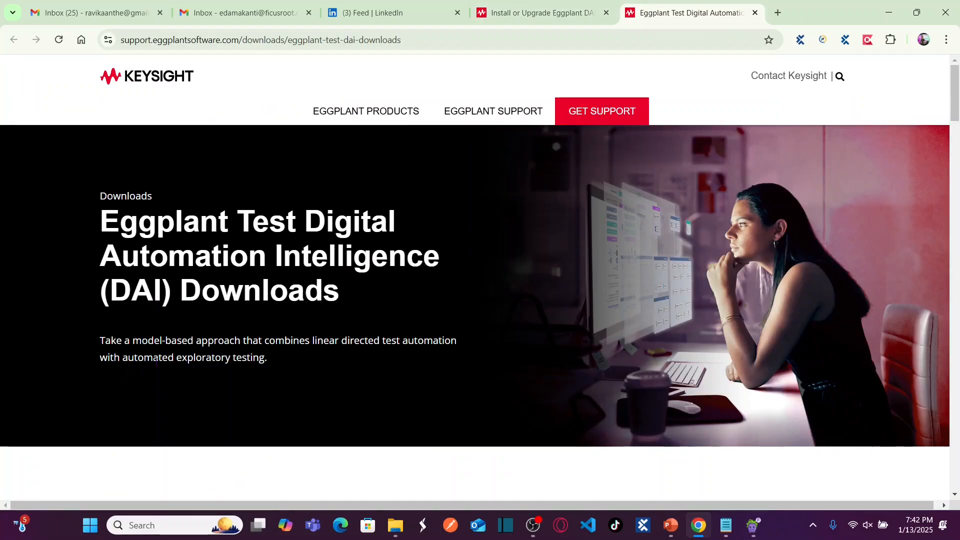
# Scroll to the DAI 7.5.1-0 table and download its Windows .exe installer.
pyautogui.scroll(-3, 157, 363)
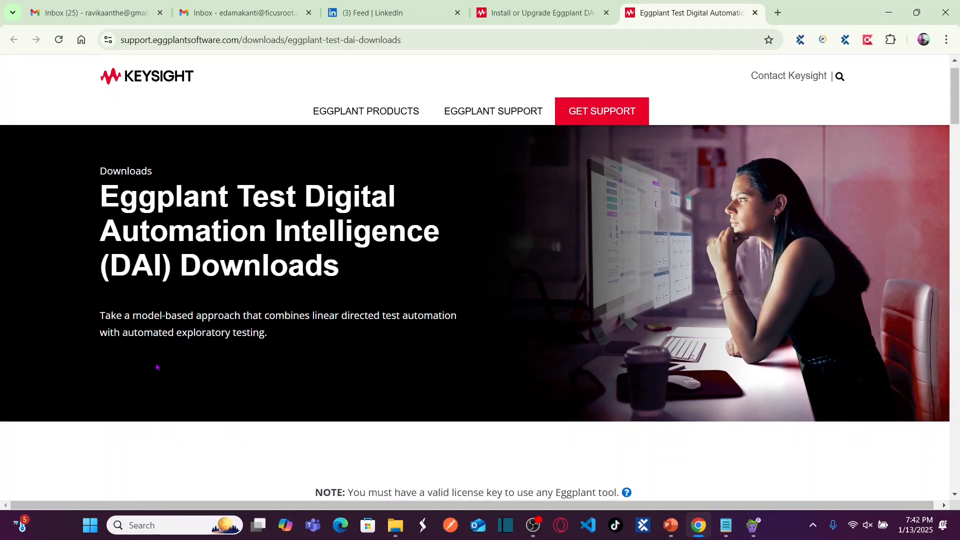
pyautogui.scroll(-1, 158, 366)
pyautogui.scroll(-3, 156, 368)
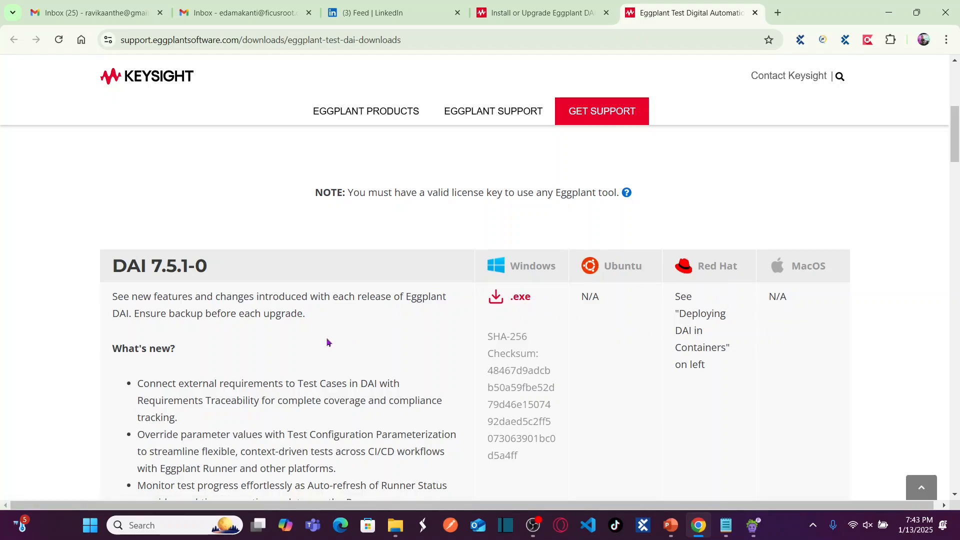
pyautogui.scroll(-1, 328, 342)
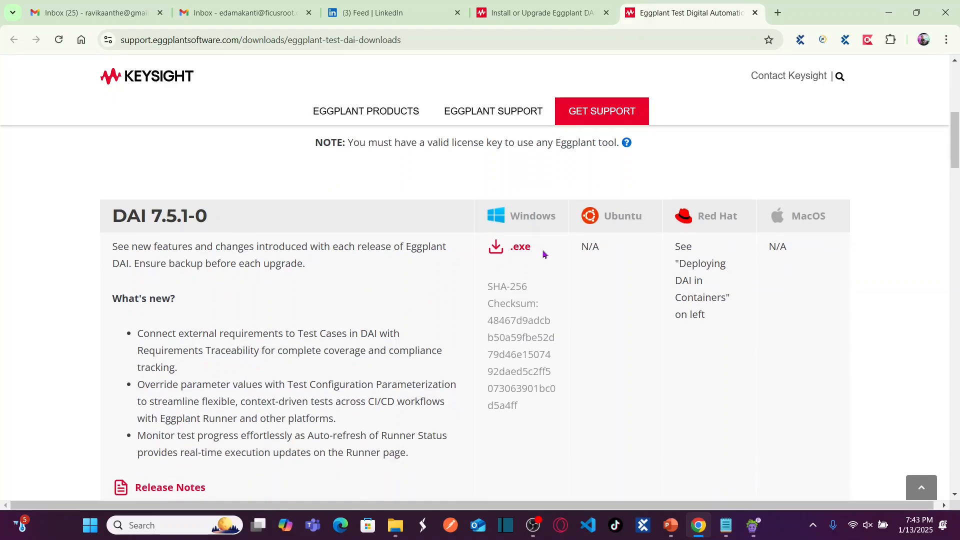
pyautogui.click(516, 254)
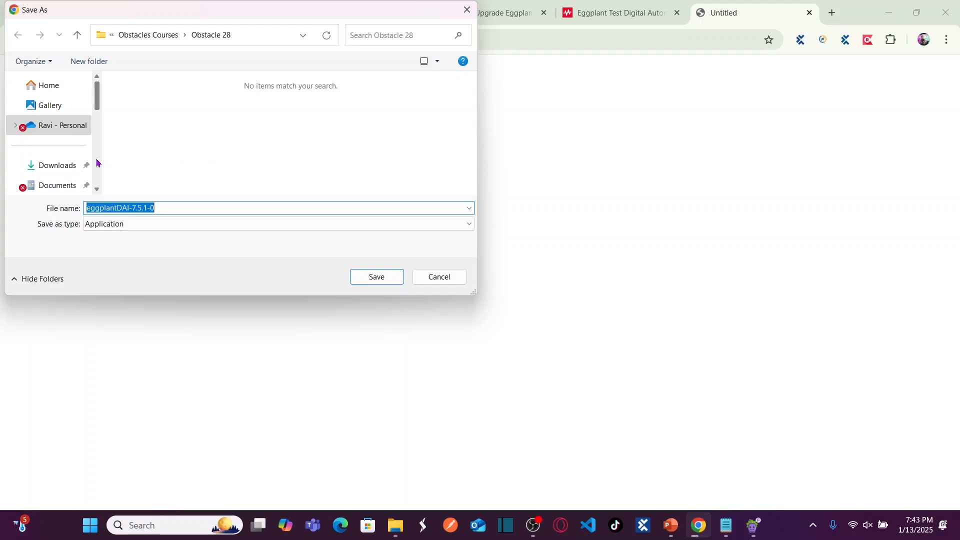
pyautogui.click(97, 162)
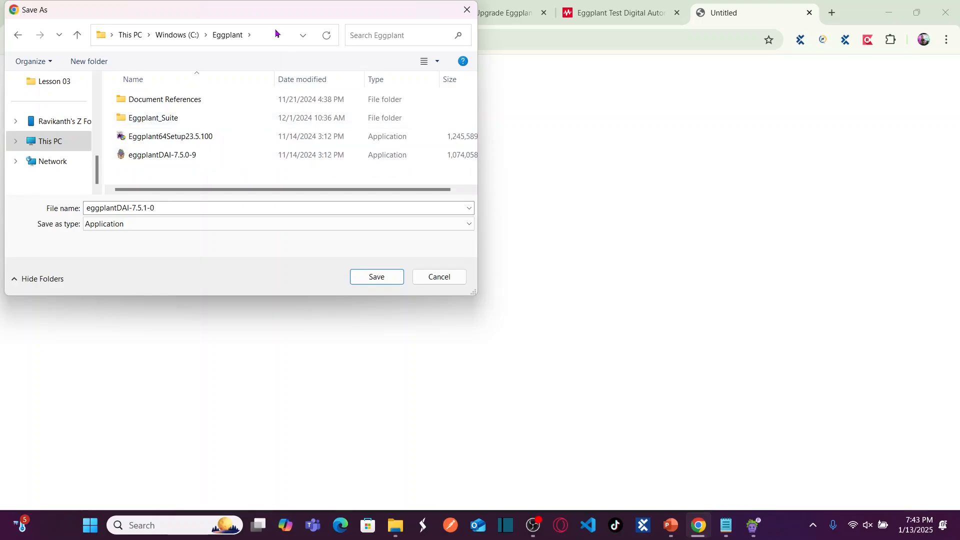
pyautogui.click(276, 33)
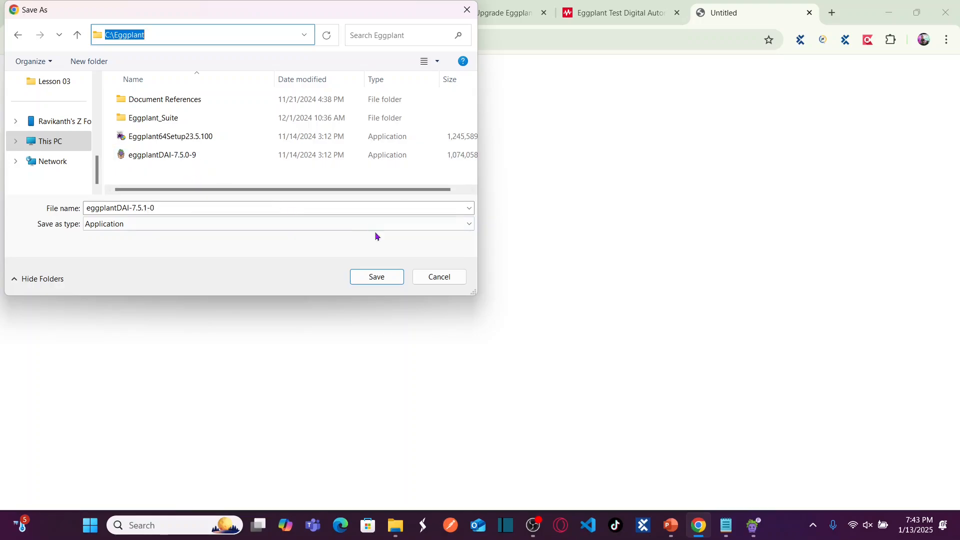
pyautogui.click(459, 279)
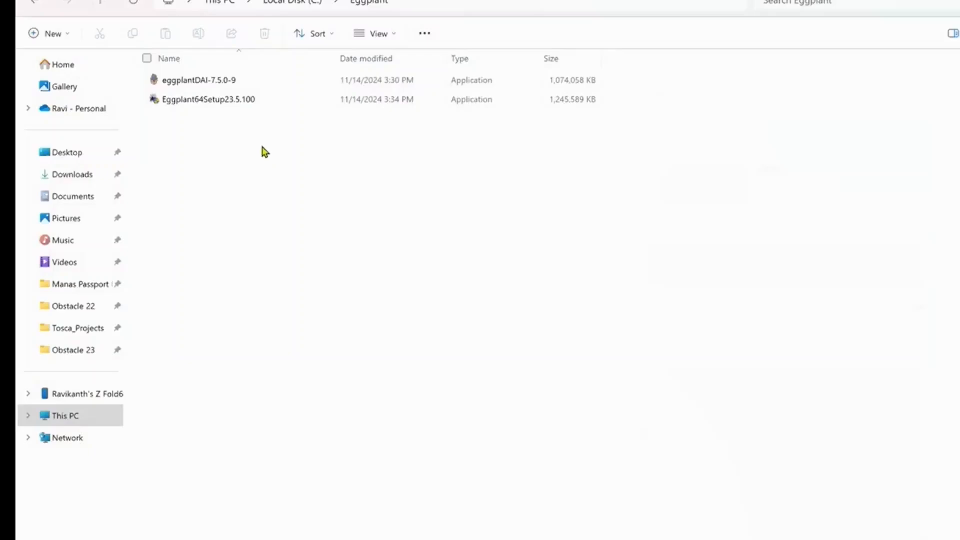
# Pick the eggplantDAI-7.5.0-9 installer in C:\Eggplant to launch the Setup wizard.
pyautogui.click(219, 103)
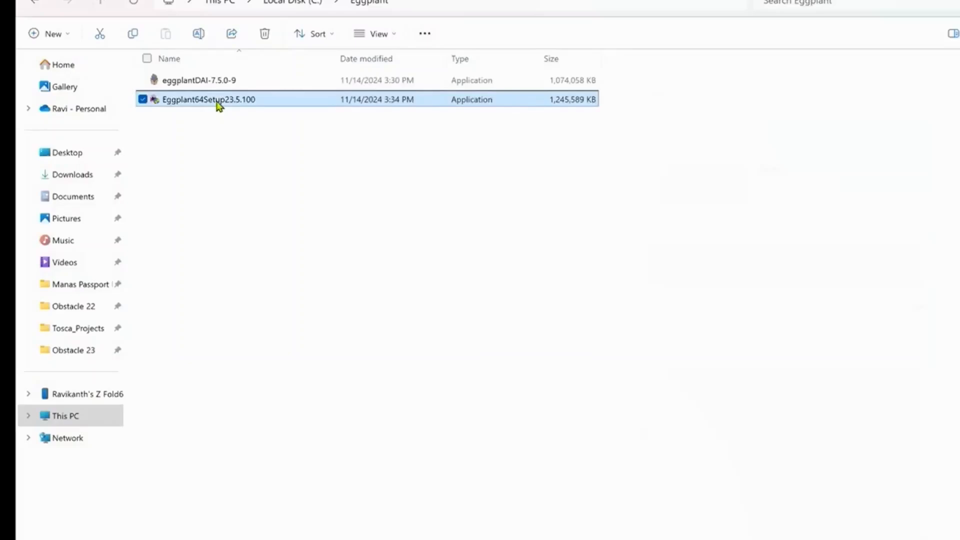
pyautogui.click(200, 84)
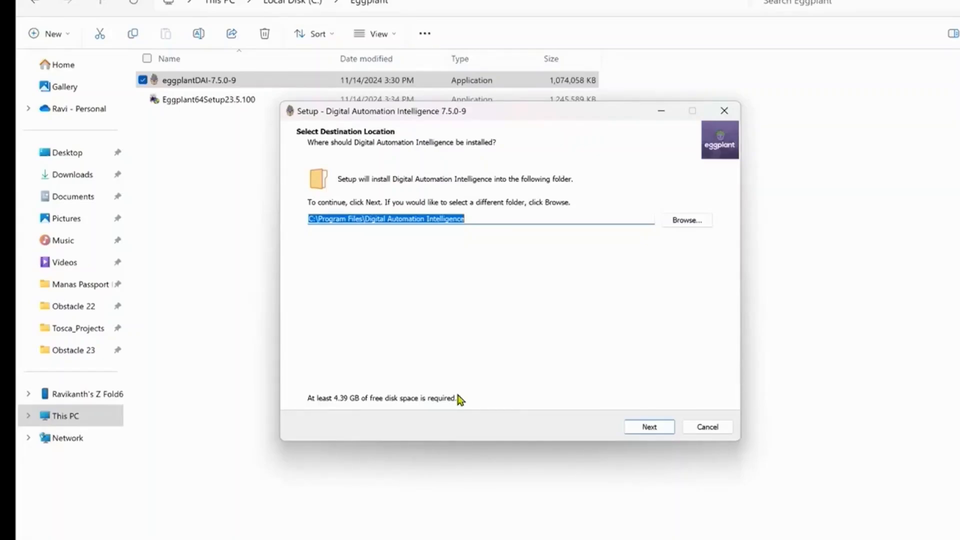
# Keep the default install folder, enable advanced configuration, and keep the default PostgreSQL data directory.
pyautogui.click(648, 426)
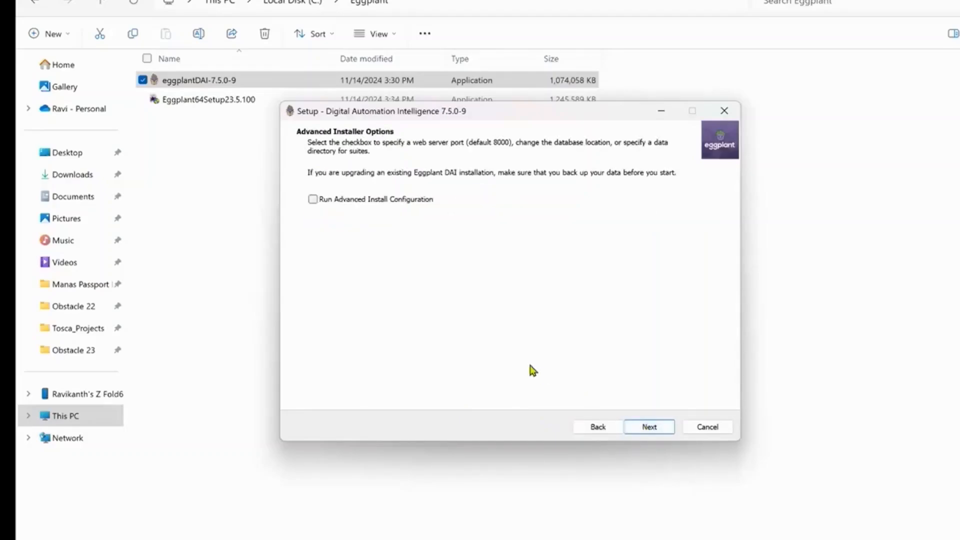
pyautogui.click(320, 199)
pyautogui.click(650, 427)
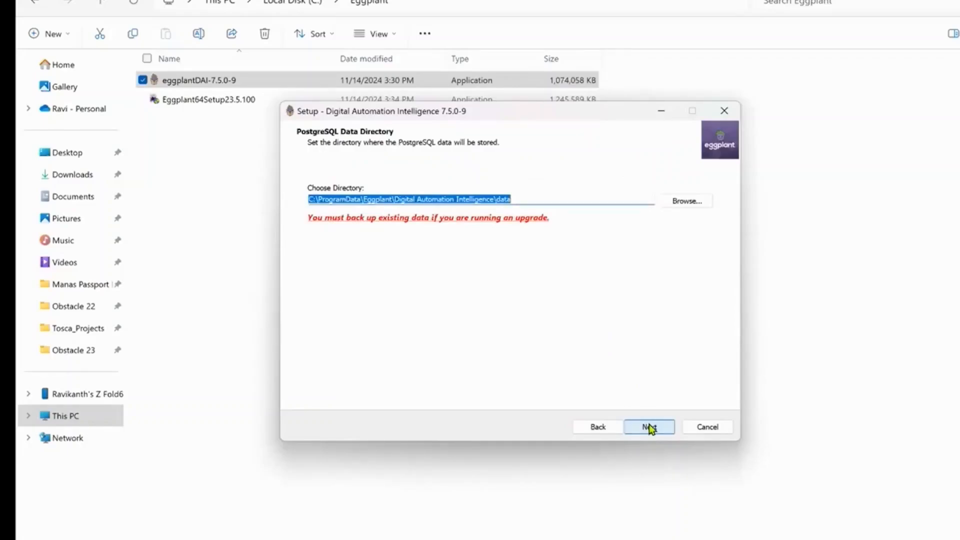
pyautogui.click(656, 432)
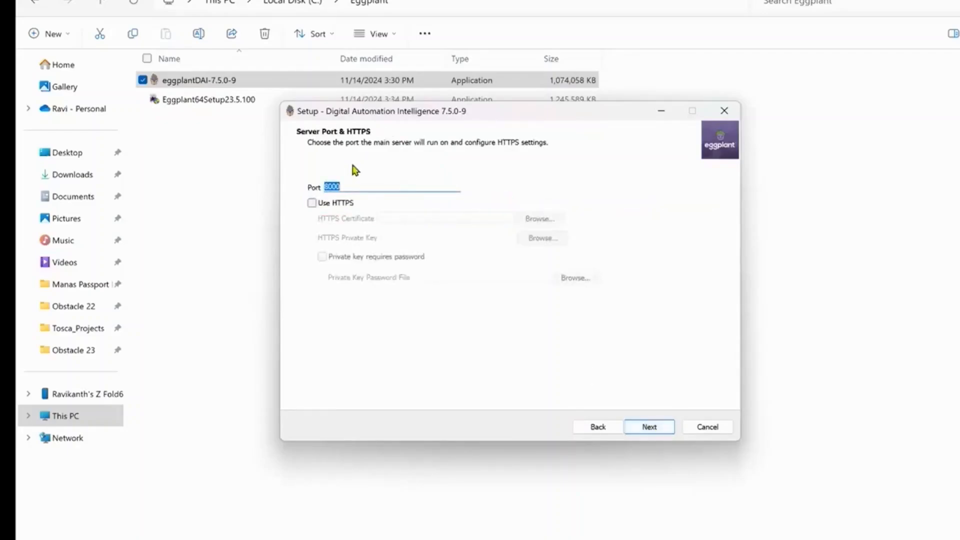
# Keep port 8000 without HTTPS, accept diagnostics, and keep the default suites data directory.
pyautogui.click(350, 186)
pyautogui.click(653, 427)
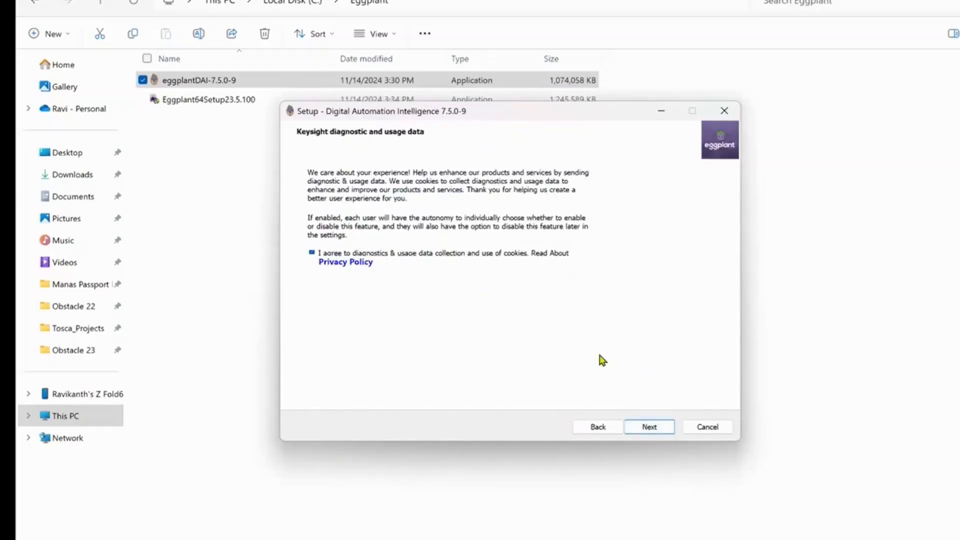
pyautogui.click(650, 427)
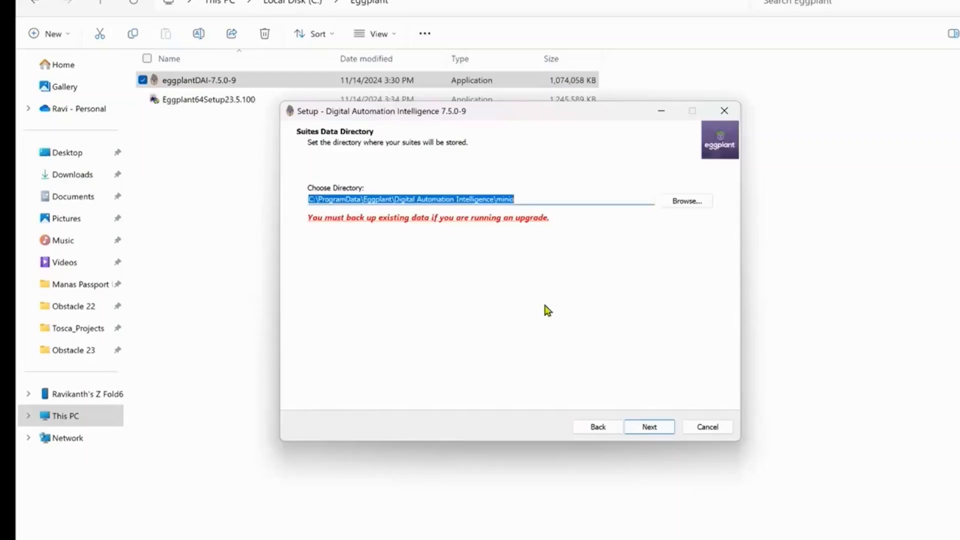
pyautogui.click(649, 428)
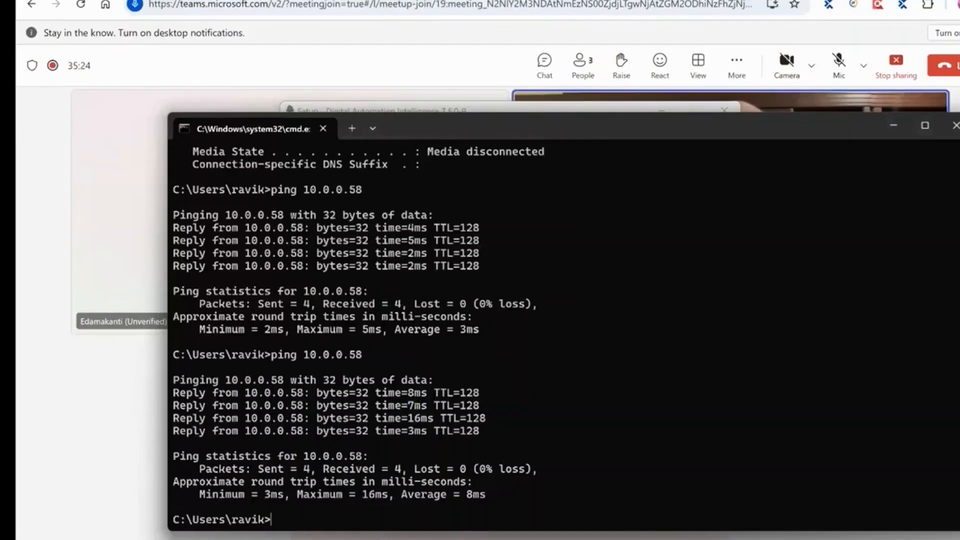
# Run ipconfig in Command Prompt and copy the Wi-Fi IPv4 address 10.0.0.133.
pyautogui.write('ipci')
pyautogui.press('BackSpace')
pyautogui.write('ofig')
pyautogui.press('Return')
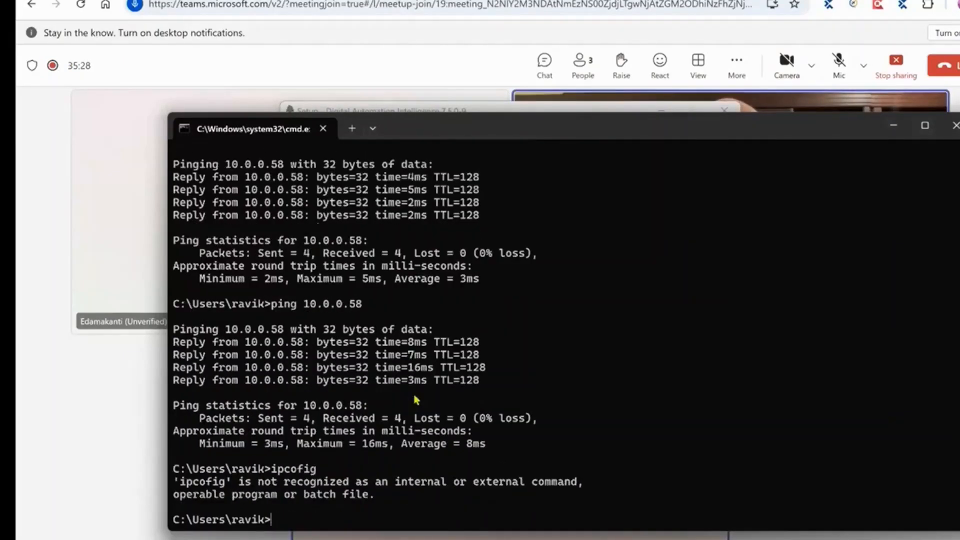
pyautogui.write('ipconfig')
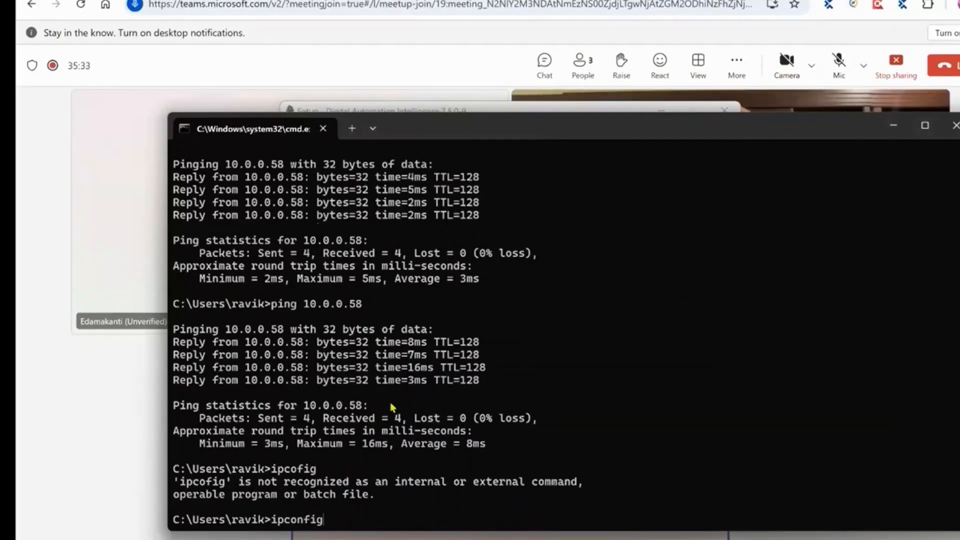
pyautogui.press('Return')
pyautogui.moveTo(429, 393); pyautogui.dragTo(484, 398)
pyautogui.hotkey('ctrl', 'c')
pyautogui.rightClick(485, 399)
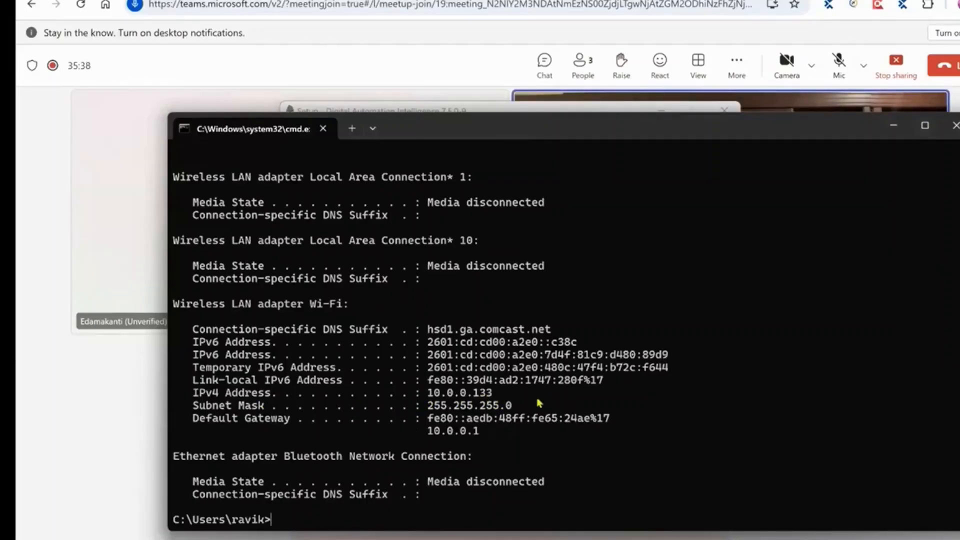
pyautogui.hotkey('alt', 'Tab')
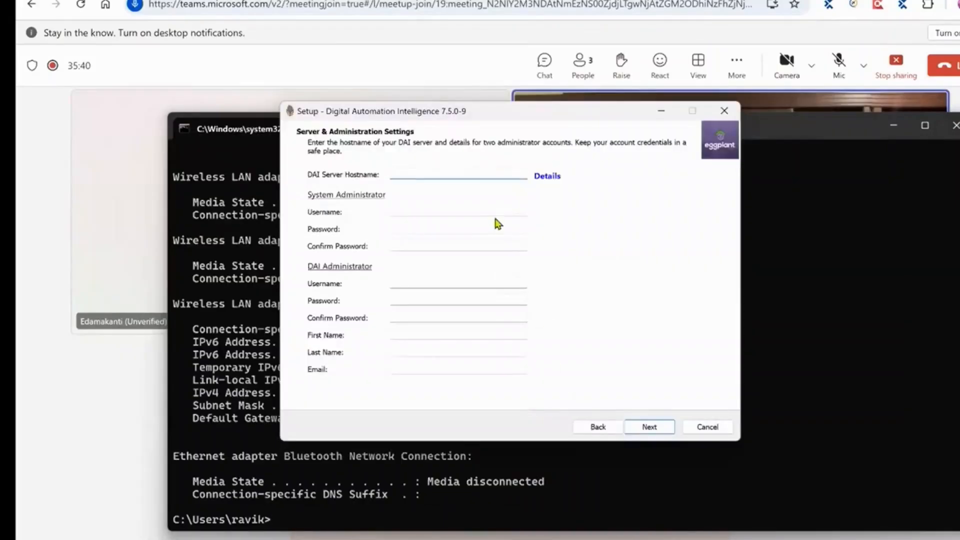
# Paste 10.0.0.133 as DAI Server Hostname and enter the system administrator's username and password twice.
pyautogui.hotkey('ctrl', 'v')
pyautogui.click(467, 212)
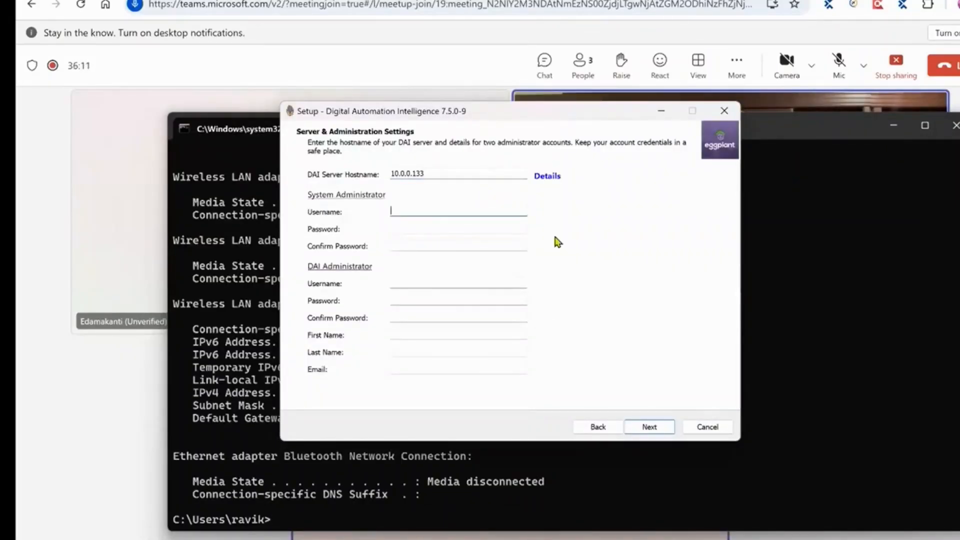
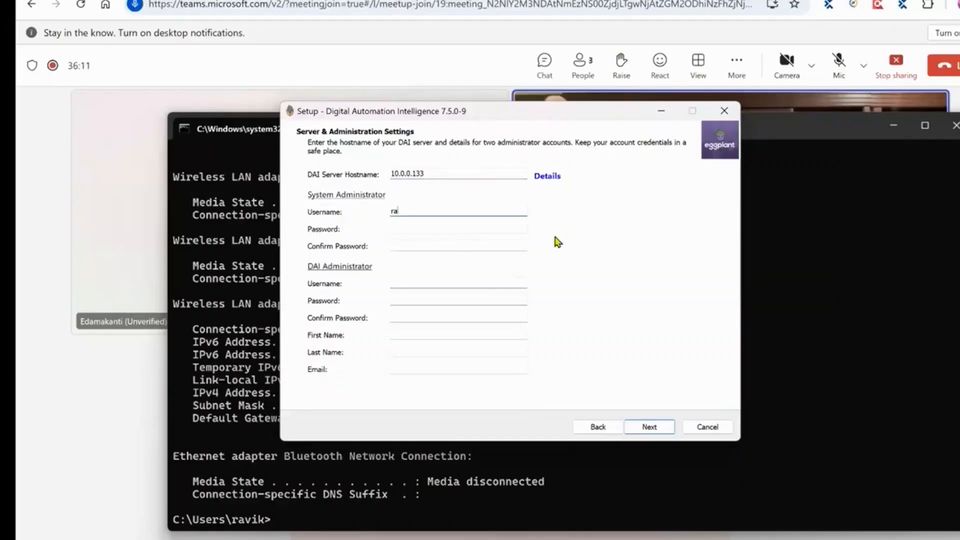
pyautogui.press('Tab')
pyautogui.write('•••••••')
pyautogui.write('••••')
pyautogui.press('Tab')
pyautogui.write('••••••••••')
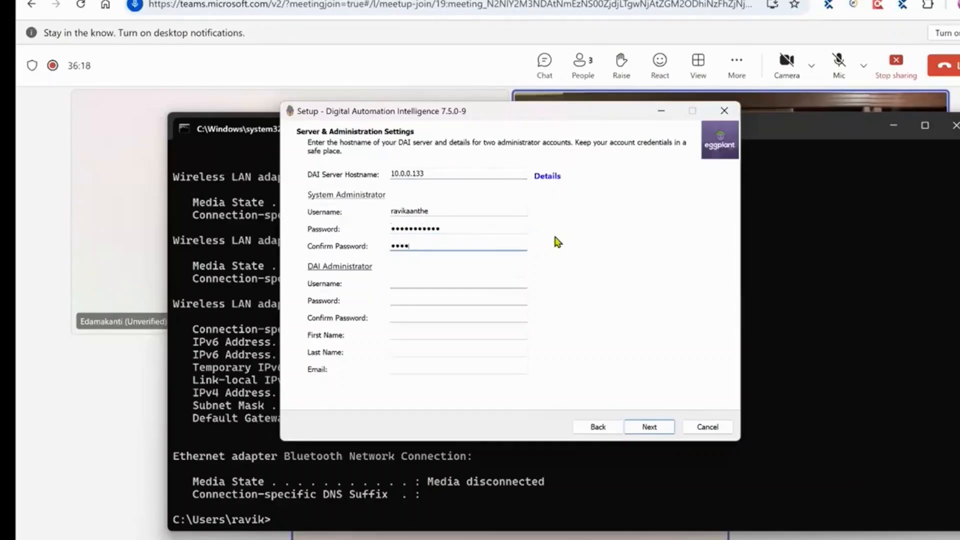
pyautogui.write('•')
pyautogui.press('Tab')
pyautogui.press('Tab')
# Enter the DAI administrator's username and password, confirming the password.
pyautogui.hotkey('shift', 'Tab')
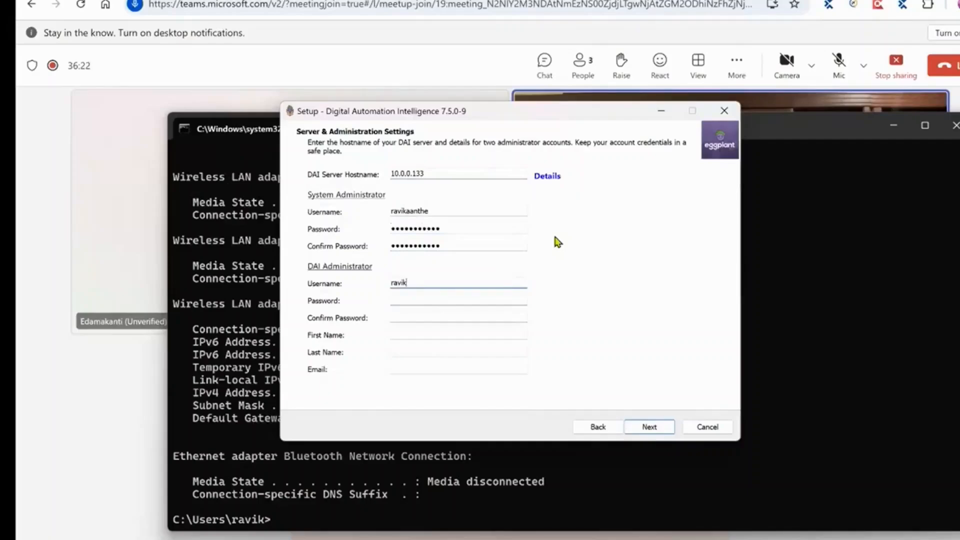
pyautogui.press('Tab')
pyautogui.write('•••••••••••')
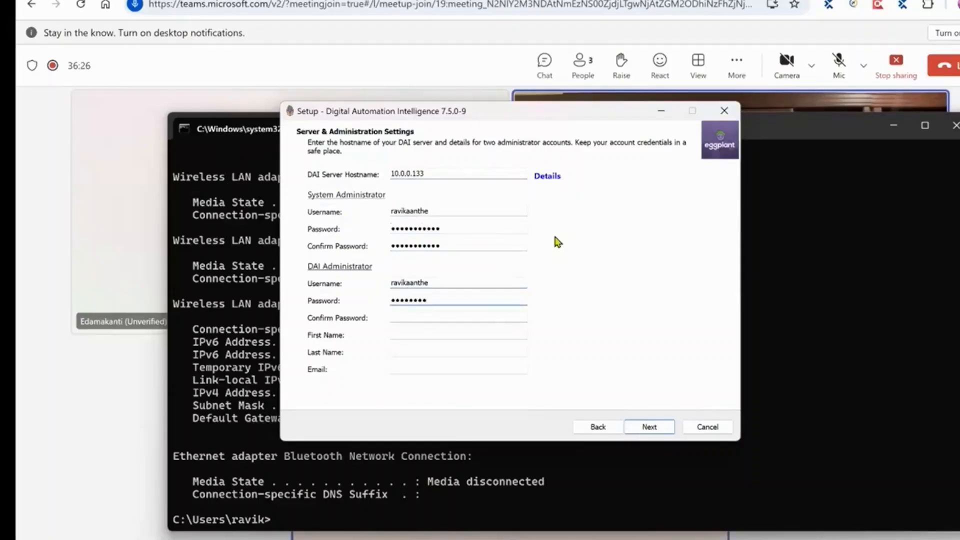
pyautogui.press('Tab')
pyautogui.write('•••••••')
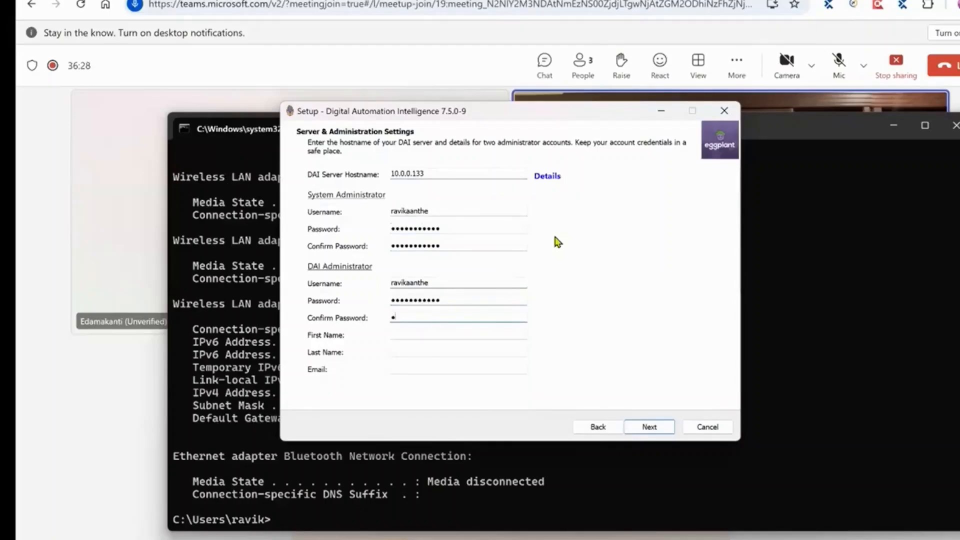
pyautogui.write('••••')
# Fill in the administrator's first name and last name, and begin the e-mail address.
pyautogui.press('Tab')
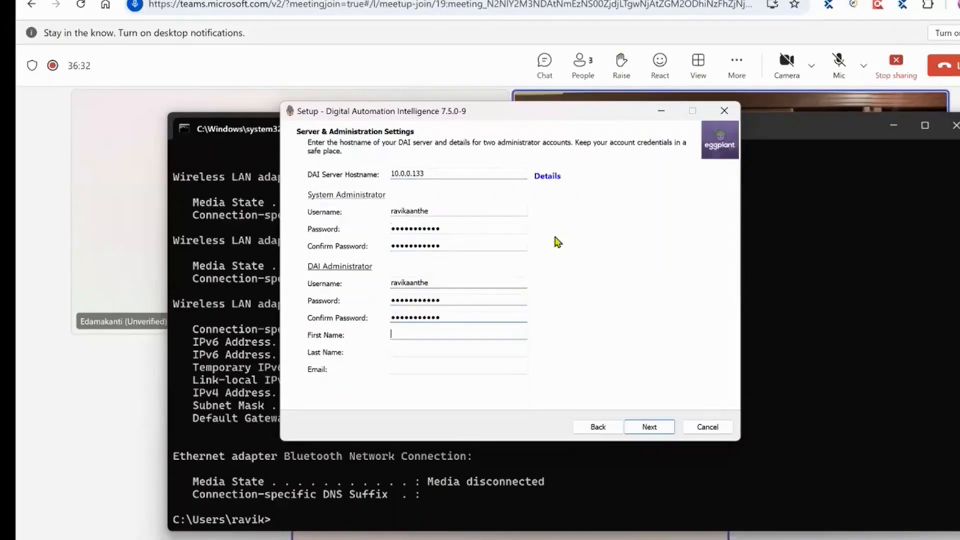
pyautogui.press('Tab')
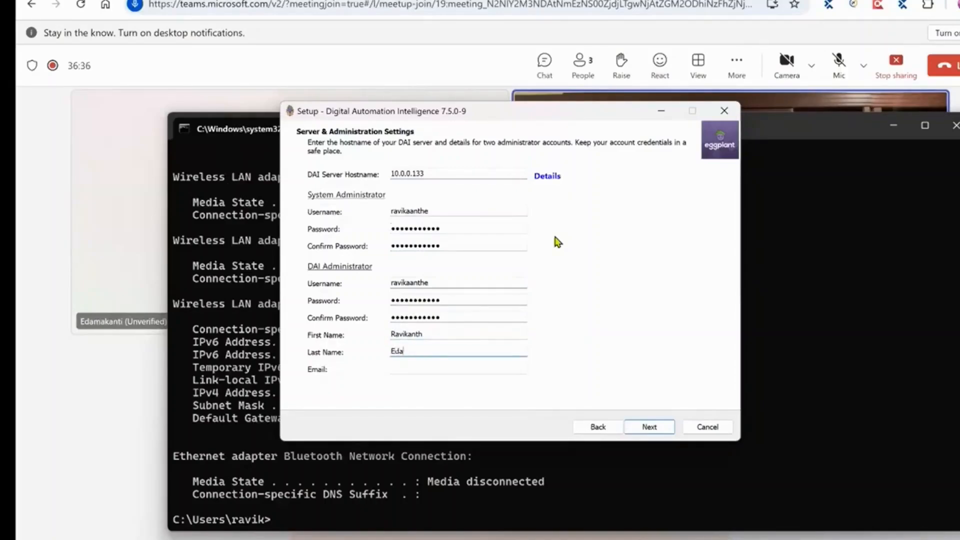
pyautogui.click(458, 372)
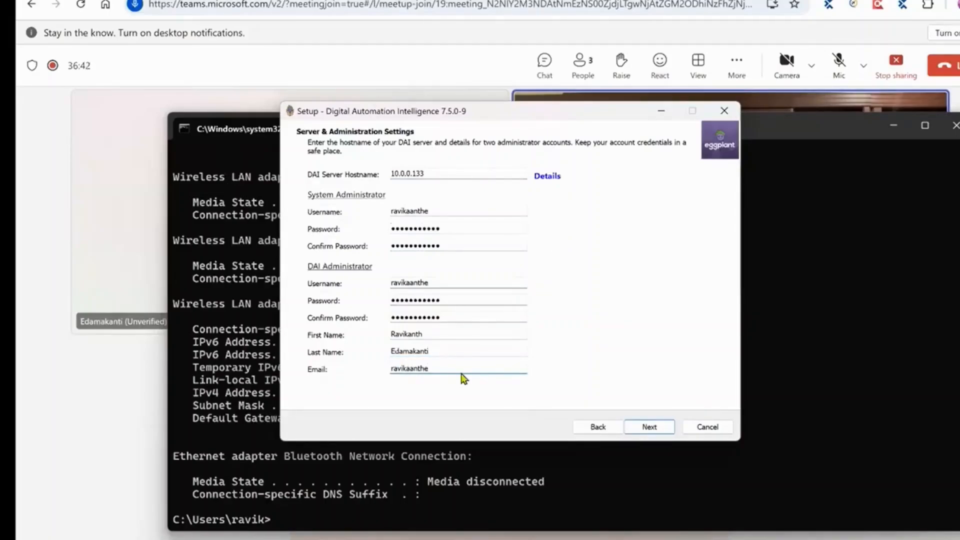
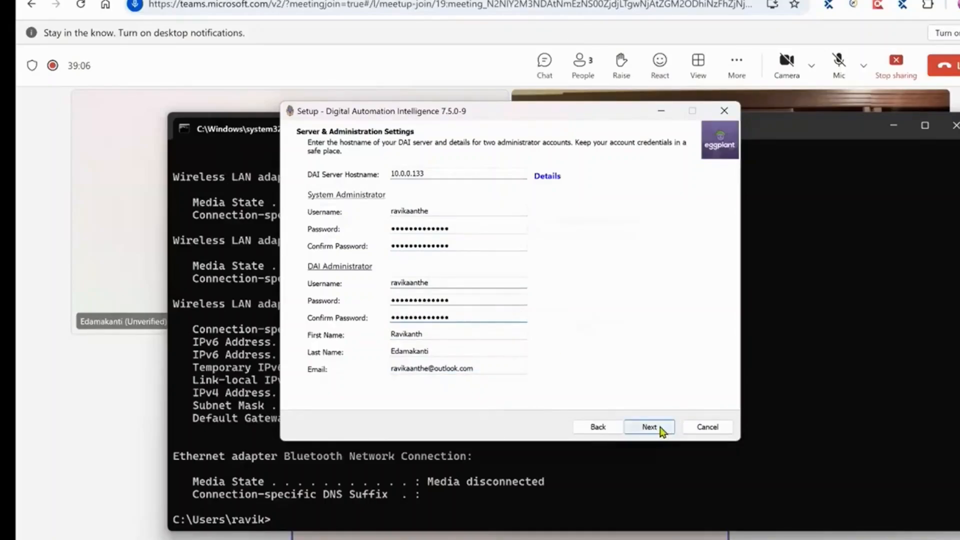
# Complete the administrator e-mail, keep the default Start Menu folder, and start the installation.
pyautogui.click(660, 429)
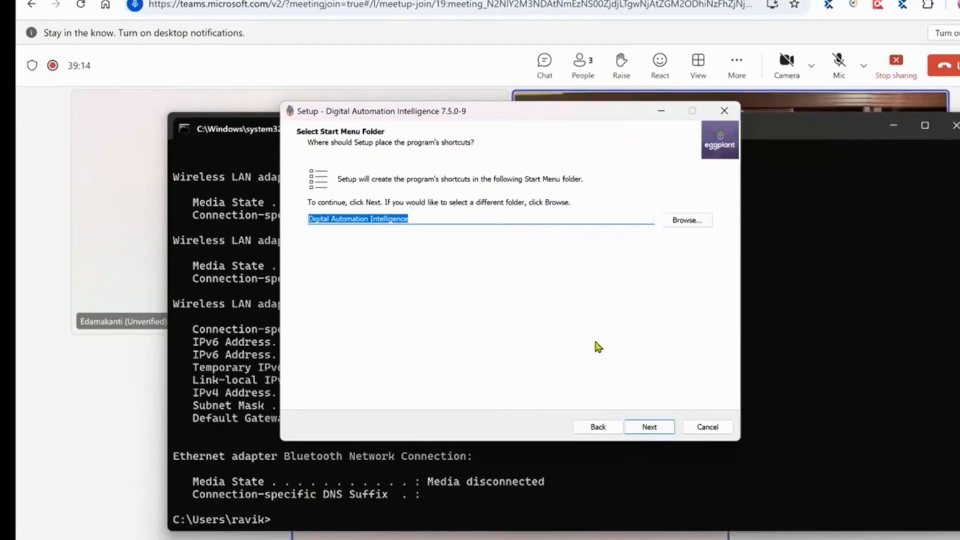
pyautogui.click(645, 427)
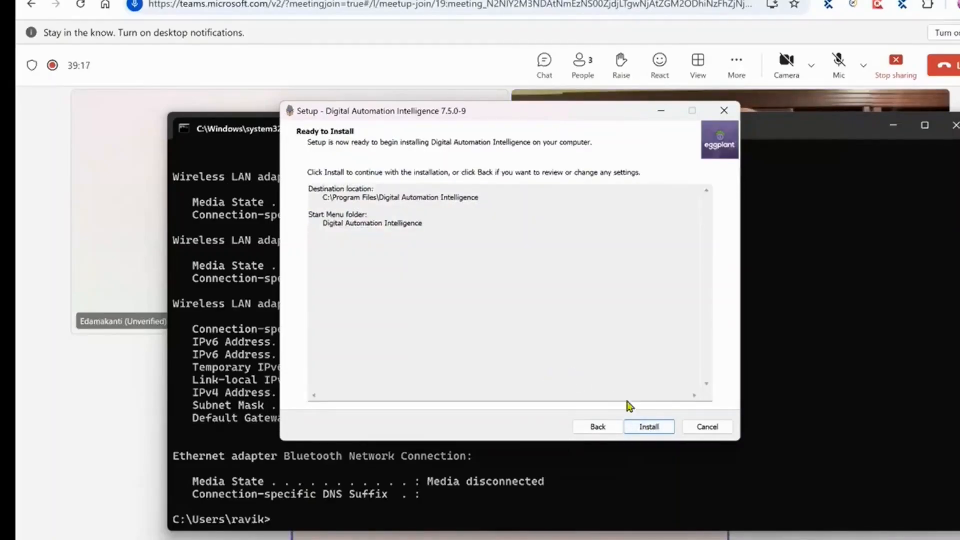
pyautogui.click(652, 427)
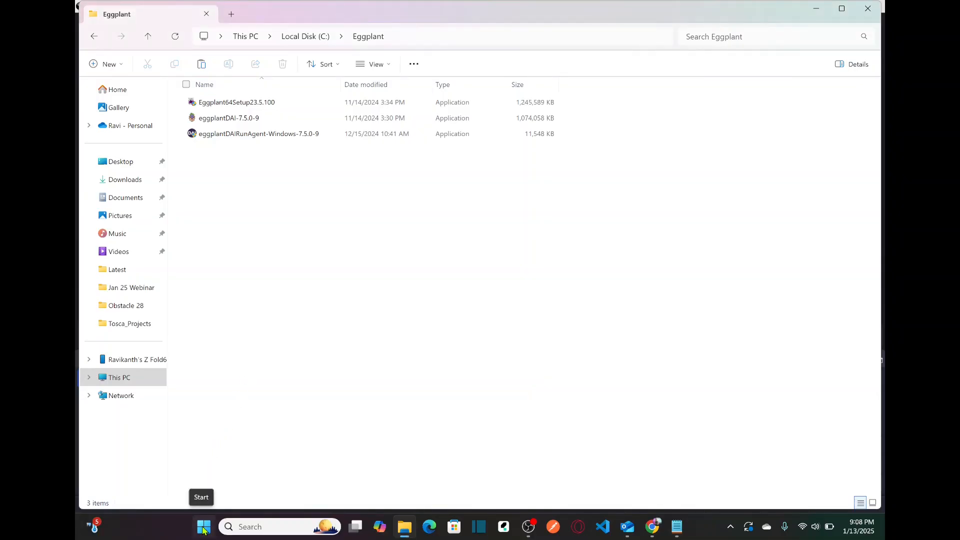
pyautogui.click(203, 529)
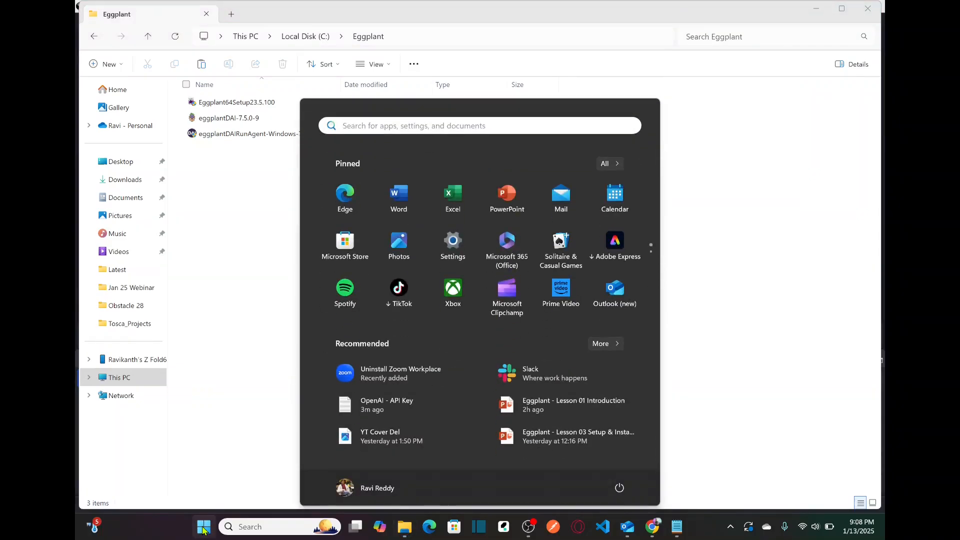
# Open Services and check that Digital Automation Intelligence is Running with Automatic startup.
pyautogui.write('servic')
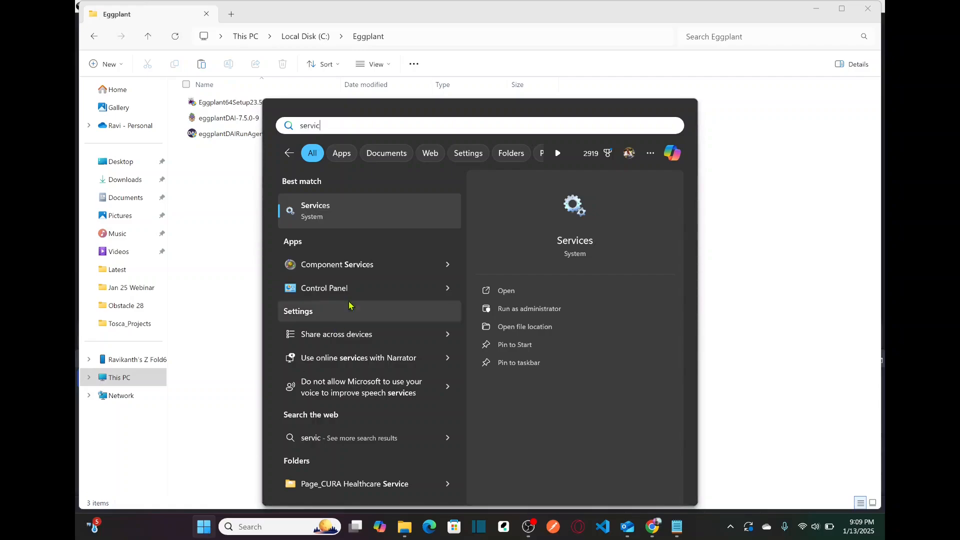
pyautogui.click(326, 218)
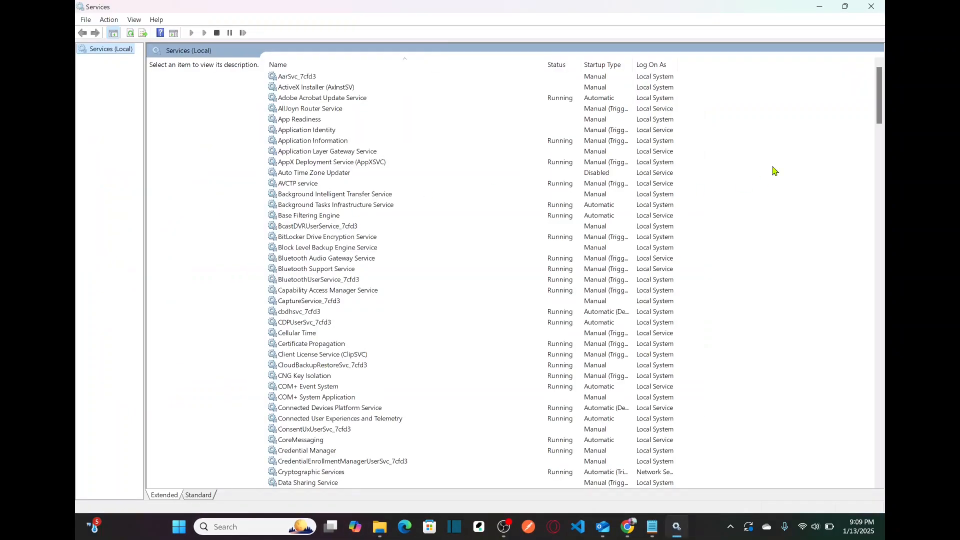
pyautogui.moveTo(881, 101); pyautogui.dragTo(883, 166)
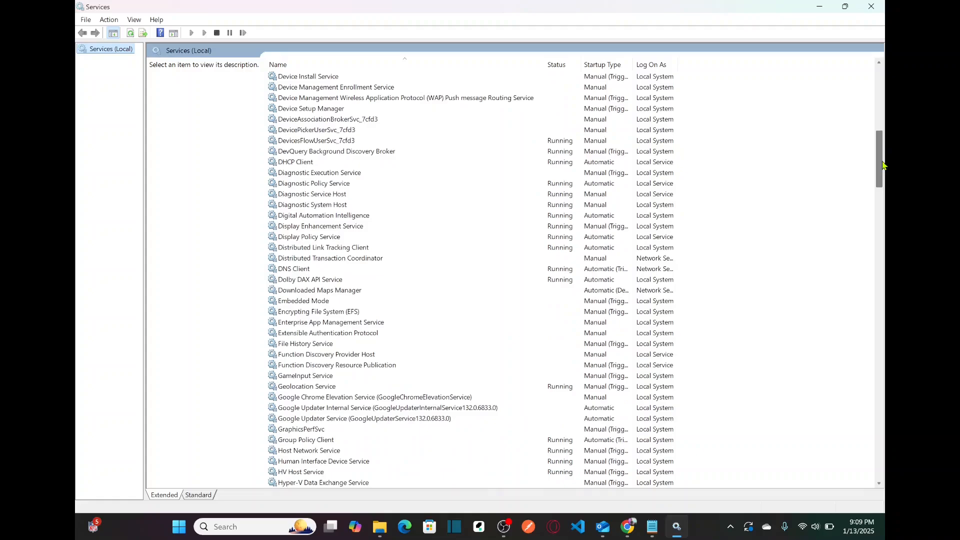
pyautogui.click(313, 217)
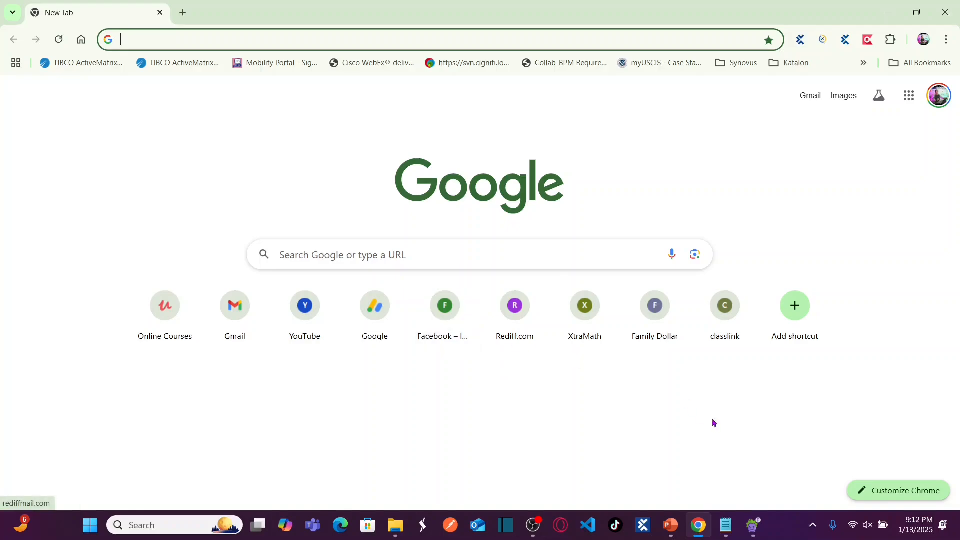
pyautogui.moveTo(726, 525)
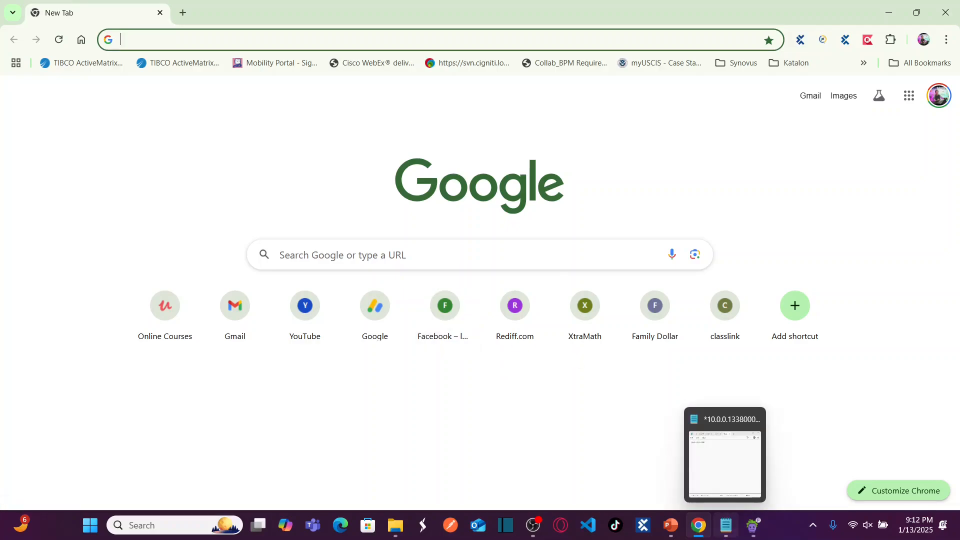
# Copy 10.0.0.133:8000 from Notepad and load it in Chrome's address bar.
pyautogui.click(724, 464)
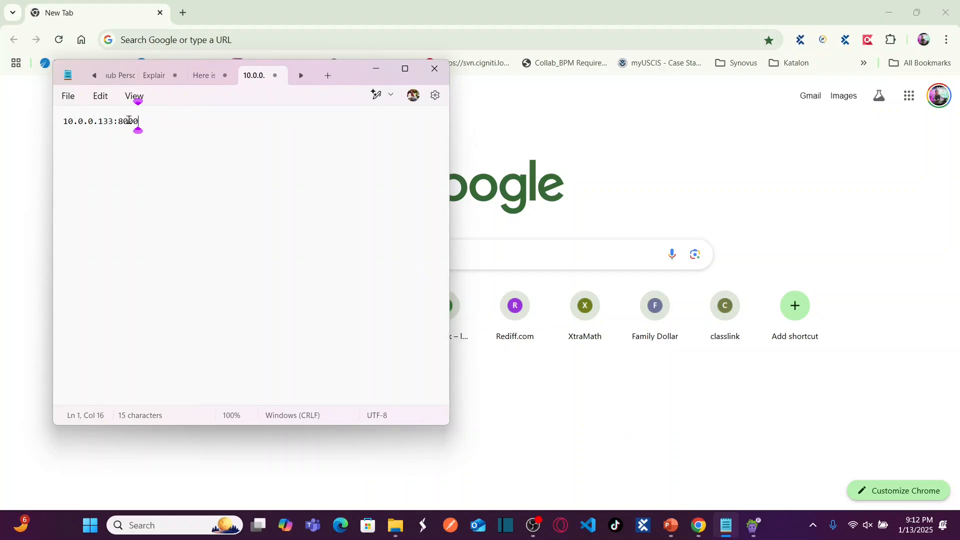
pyautogui.moveTo(64, 124); pyautogui.dragTo(146, 123)
pyautogui.hotkey('ctrl', 'c')
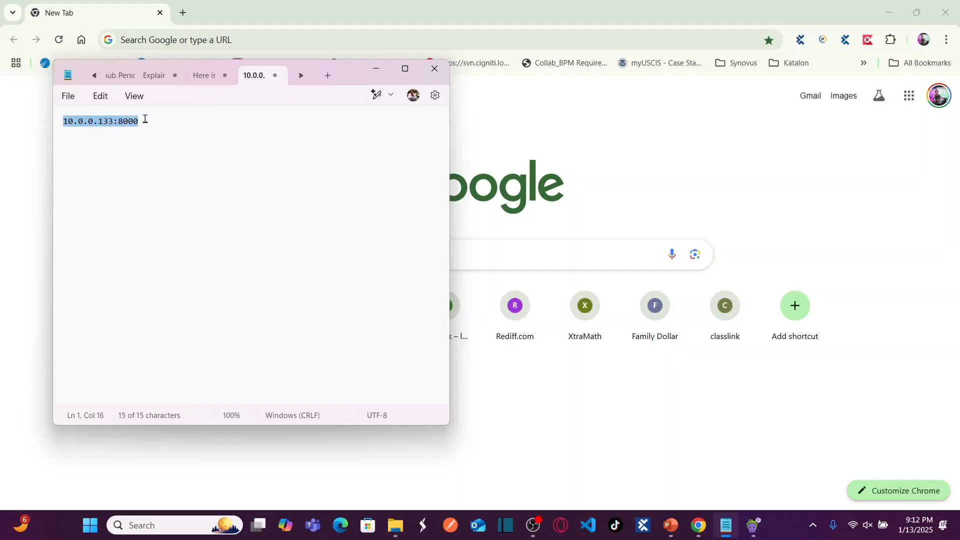
pyautogui.click(264, 45)
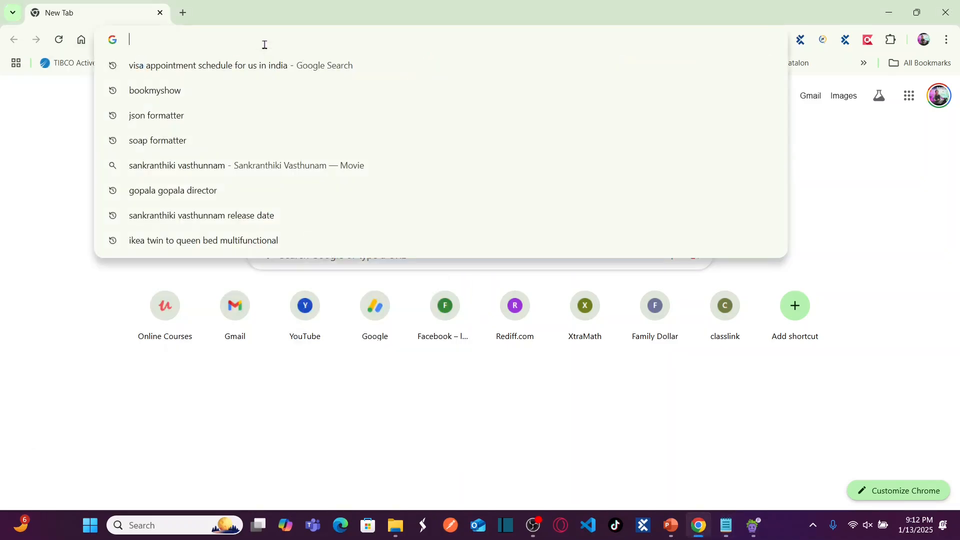
pyautogui.hotkey('ctrl', 'v')
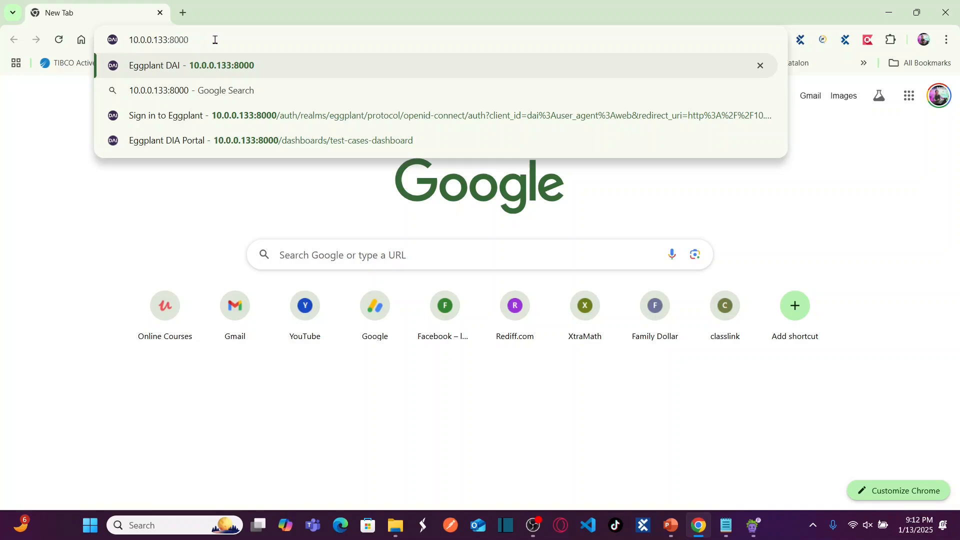
pyautogui.press('Return')
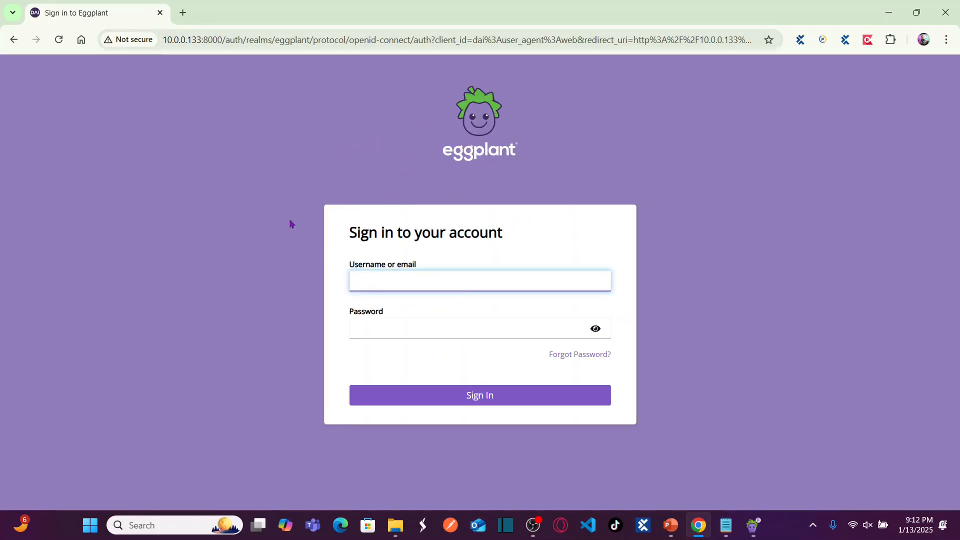
# Sign in to the DAI portal with the administrator's username and password.
pyautogui.click(418, 281)
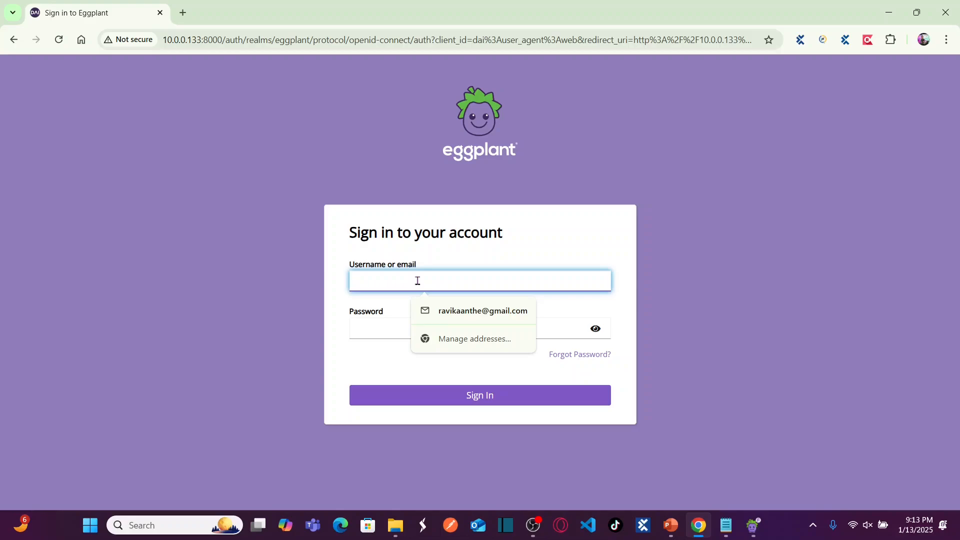
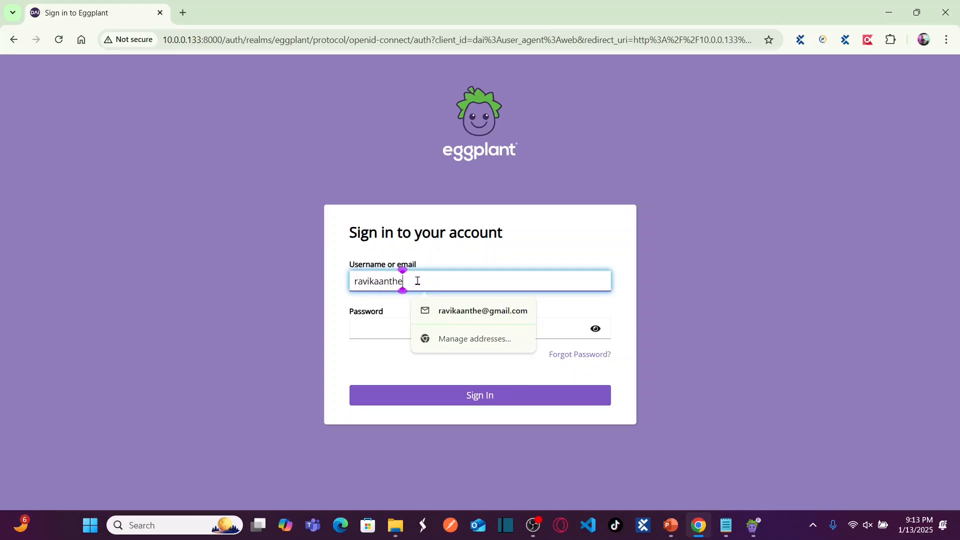
pyautogui.click(377, 335)
pyautogui.write('•••••')
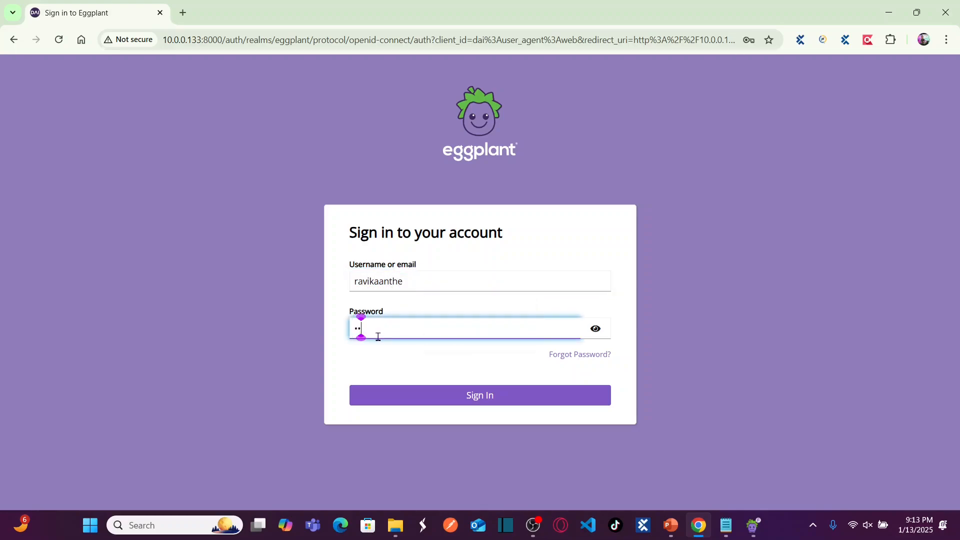
pyautogui.write('••••••••')
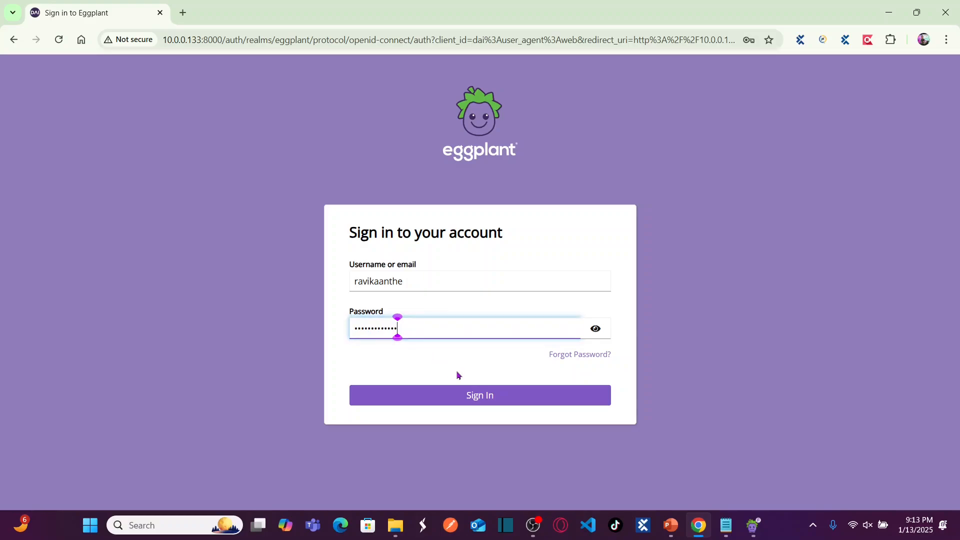
pyautogui.click(461, 394)
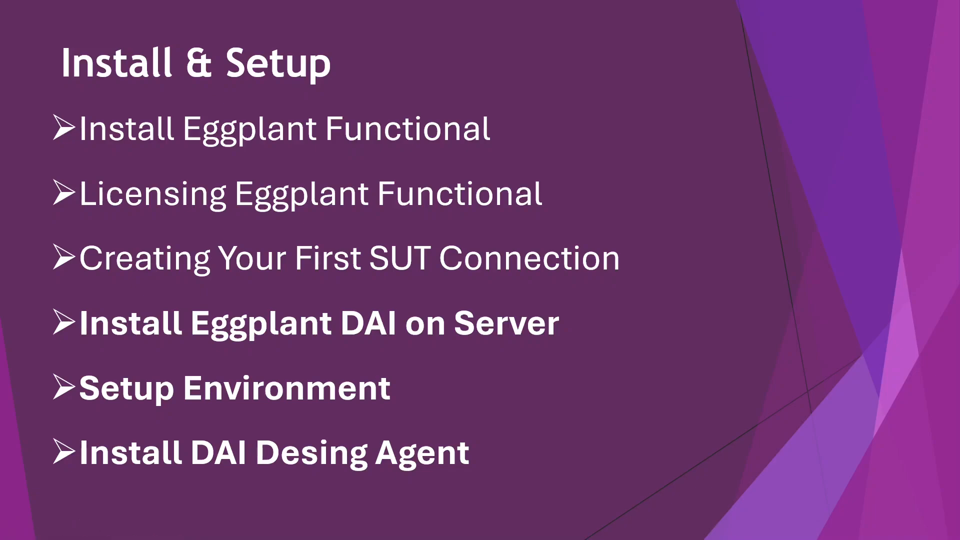
# Back in Chrome, expand the System section in the DAI sidebar and open Licenses.
pyautogui.hotkey('alt', 'Tab')
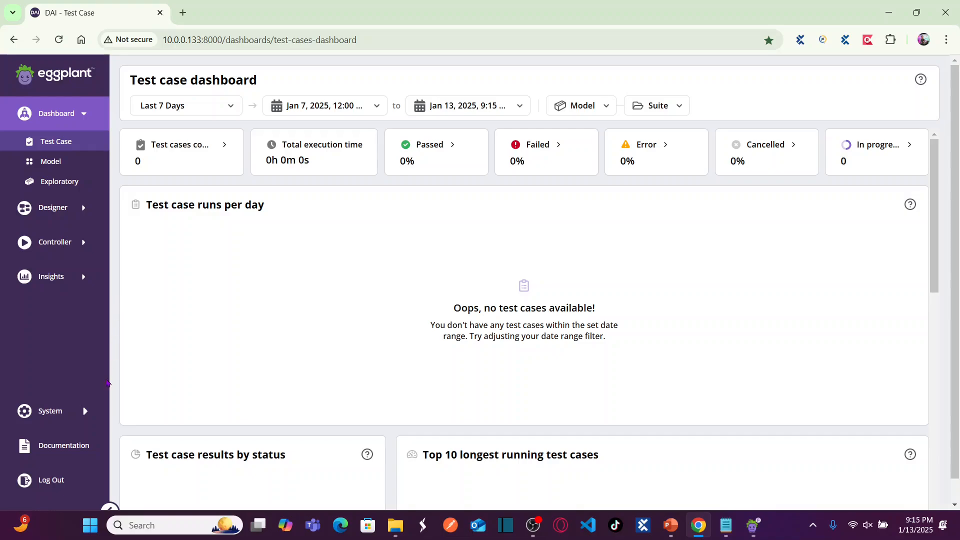
pyautogui.click(89, 413)
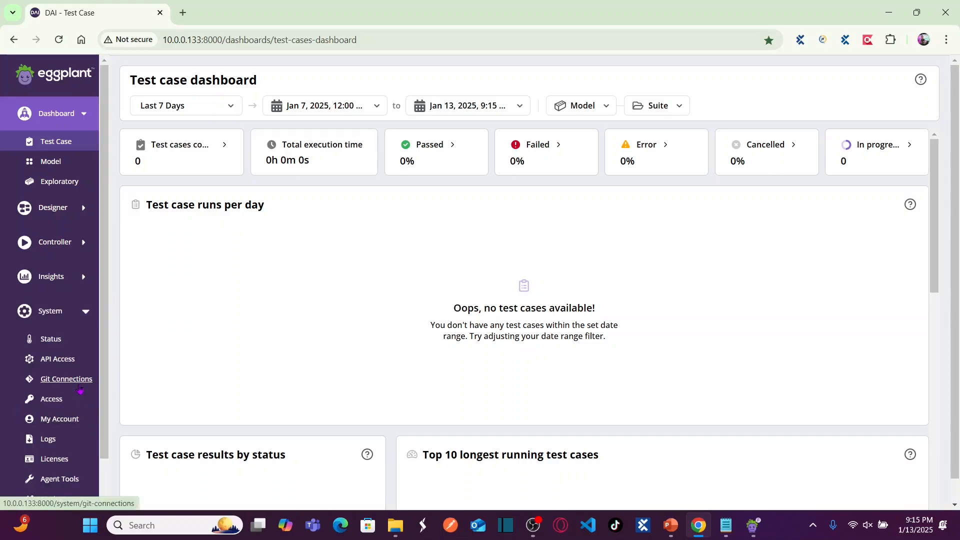
pyautogui.scroll(-1, 105, 375)
pyautogui.moveTo(105, 376); pyautogui.dragTo(102, 411)
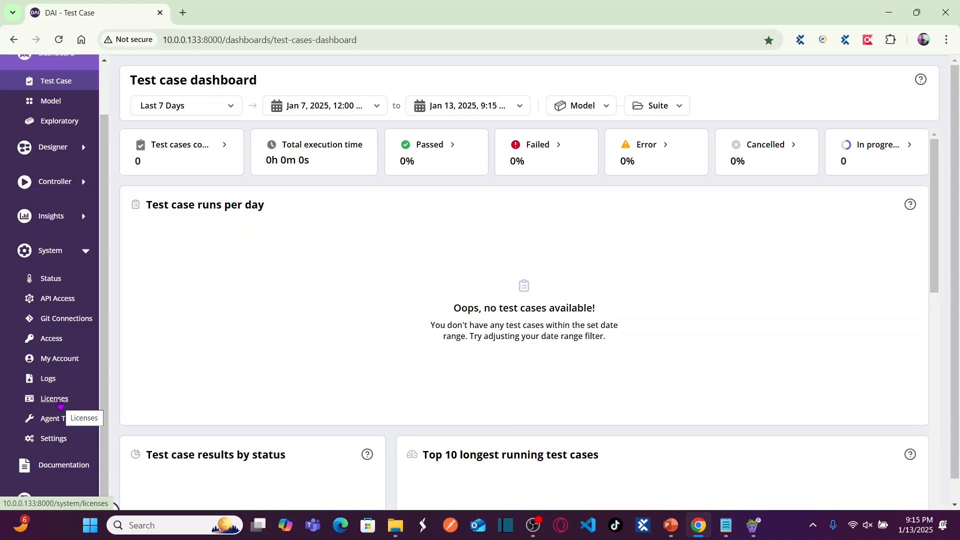
pyautogui.click(59, 403)
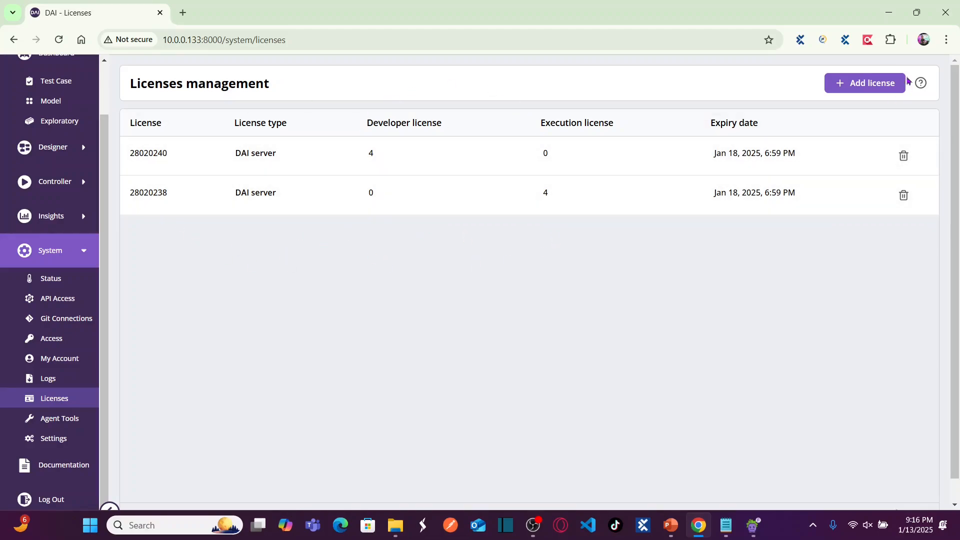
# Open the Add license form, return to the Licenses list, then expand Controller.
pyautogui.click(849, 85)
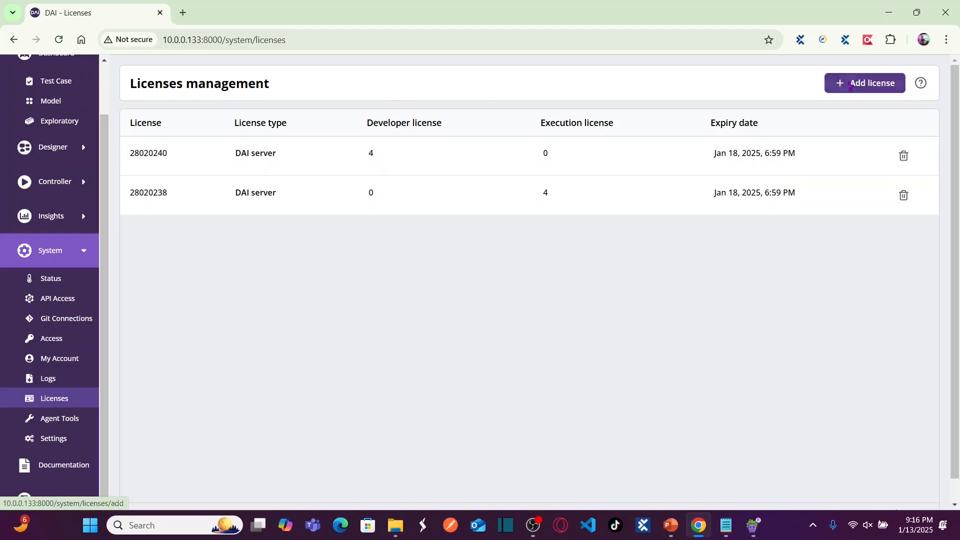
pyautogui.click(394, 275)
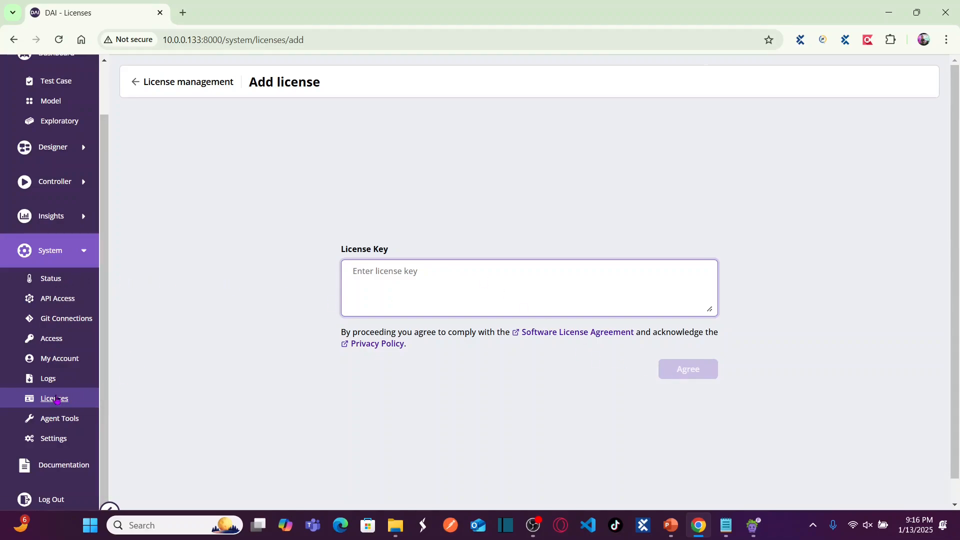
pyautogui.click(55, 399)
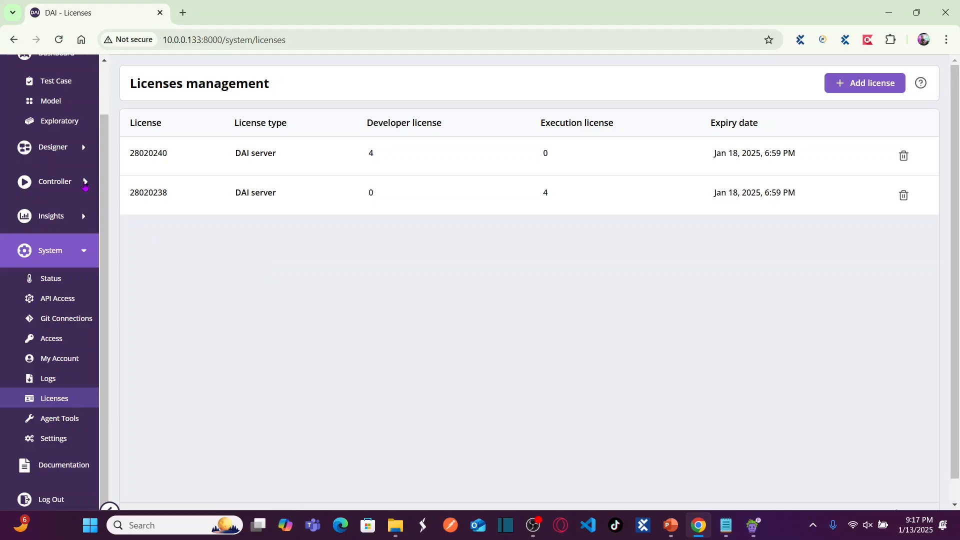
pyautogui.click(85, 183)
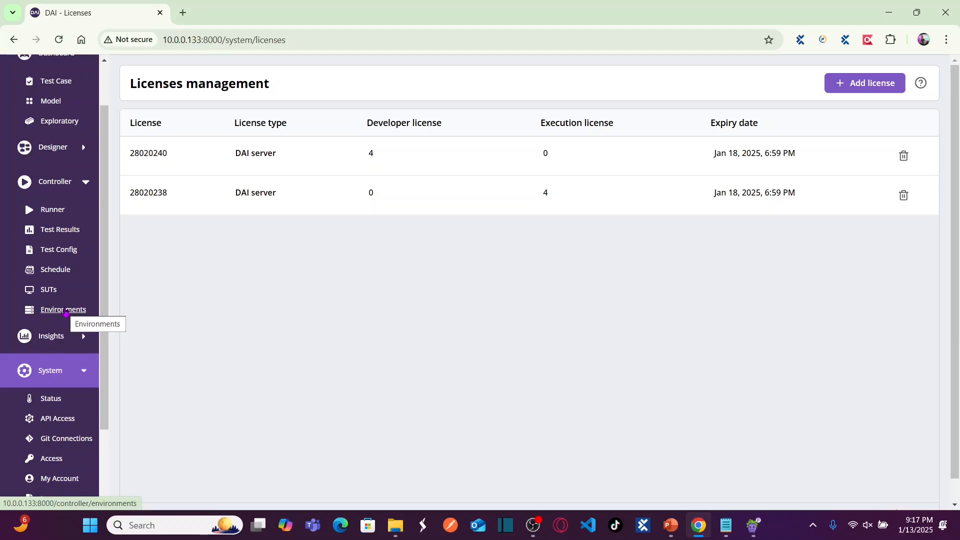
# Under Environments, create a new execution environment named UAT and save it.
pyautogui.click(66, 310)
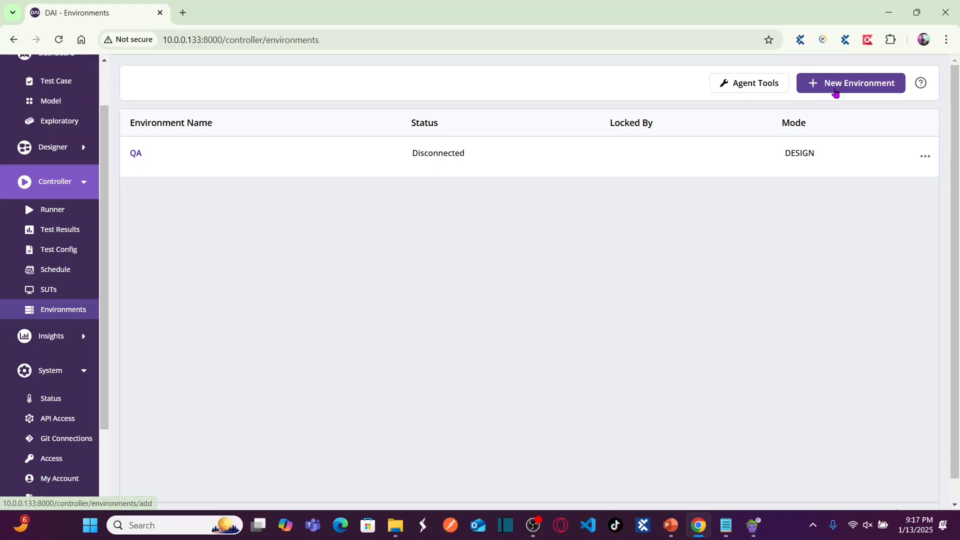
pyautogui.click(829, 86)
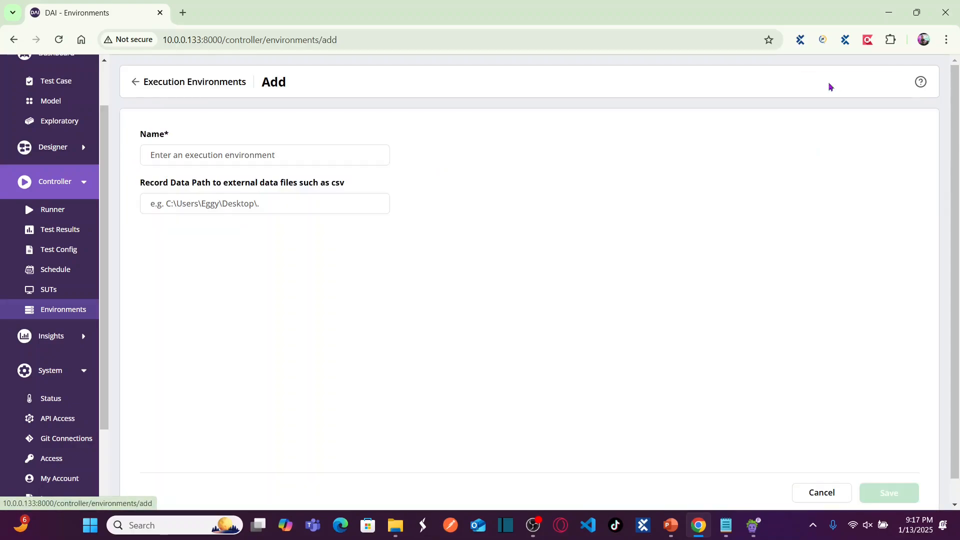
pyautogui.click(271, 159)
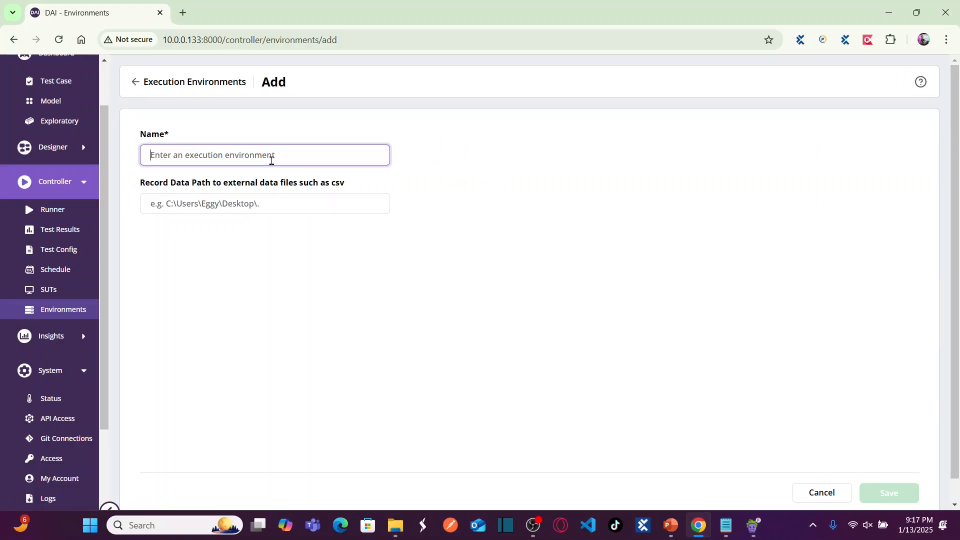
pyautogui.write('UAT')
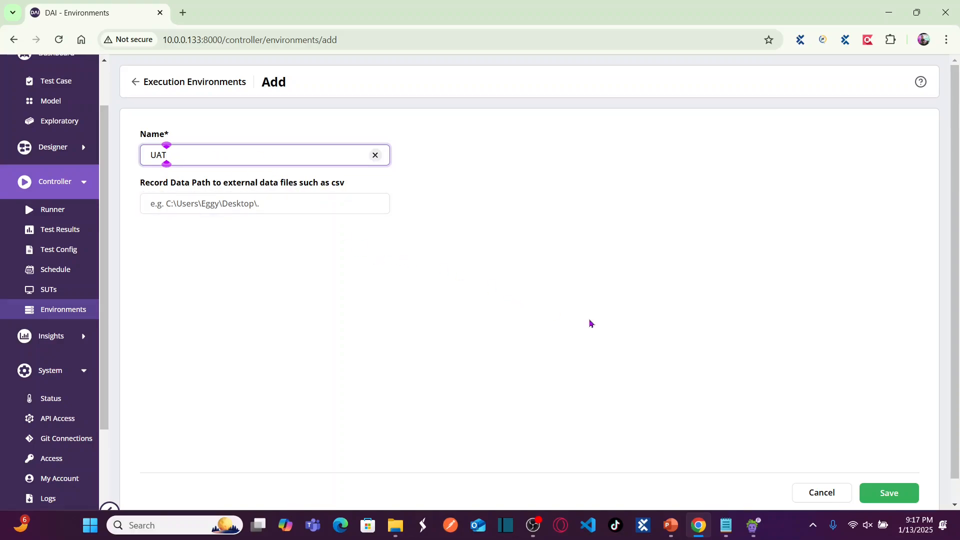
pyautogui.click(883, 494)
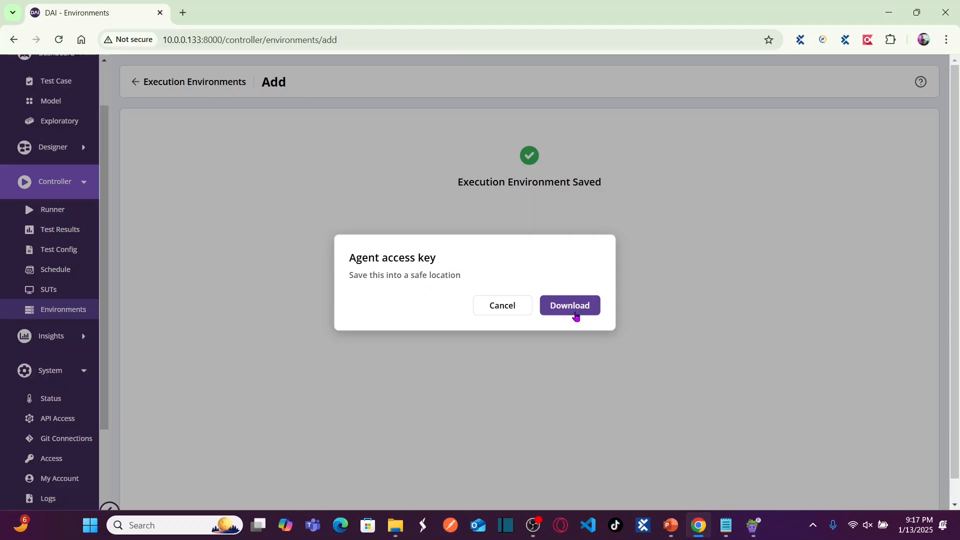
# Download the UAT agent access key and save it as UAT.ini in C:\Eggplant.
pyautogui.click(576, 316)
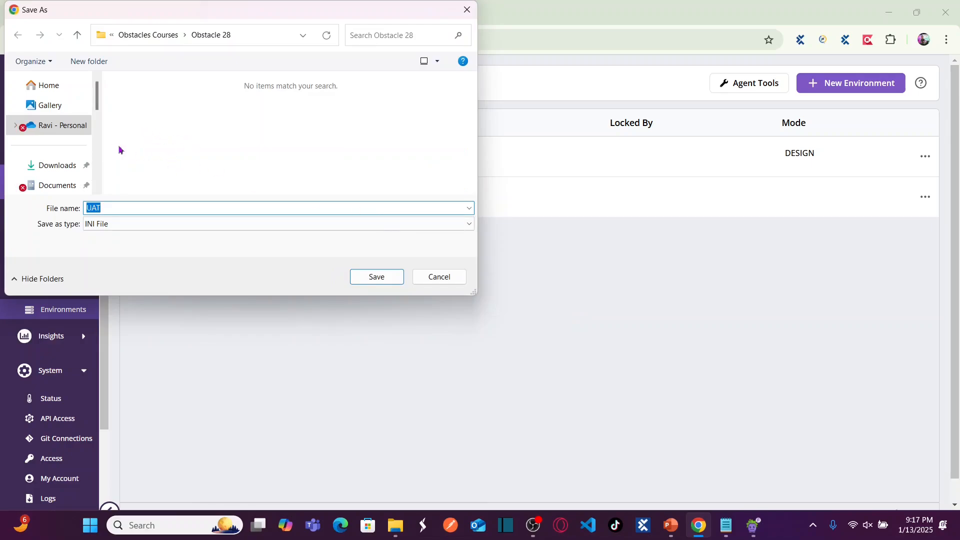
pyautogui.click(60, 165)
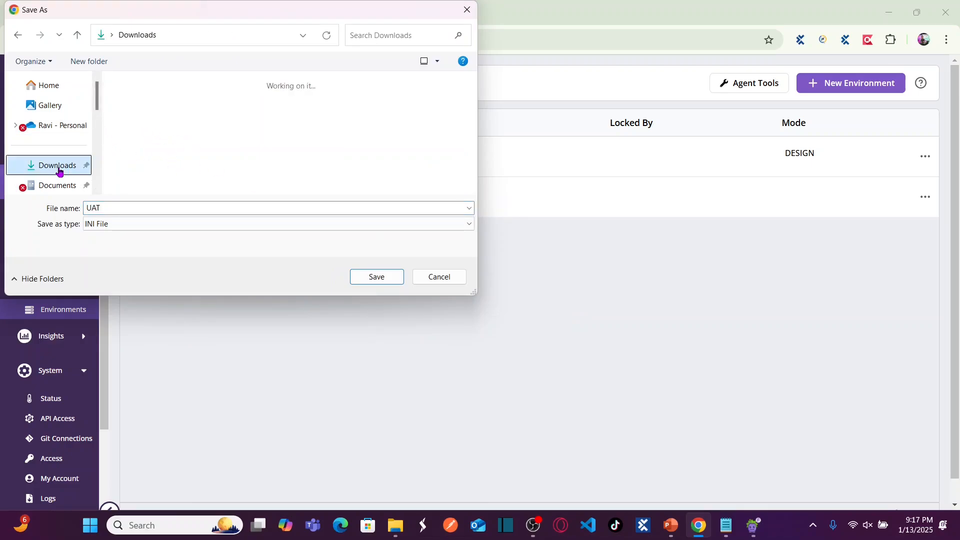
pyautogui.scroll(-2, 98, 125)
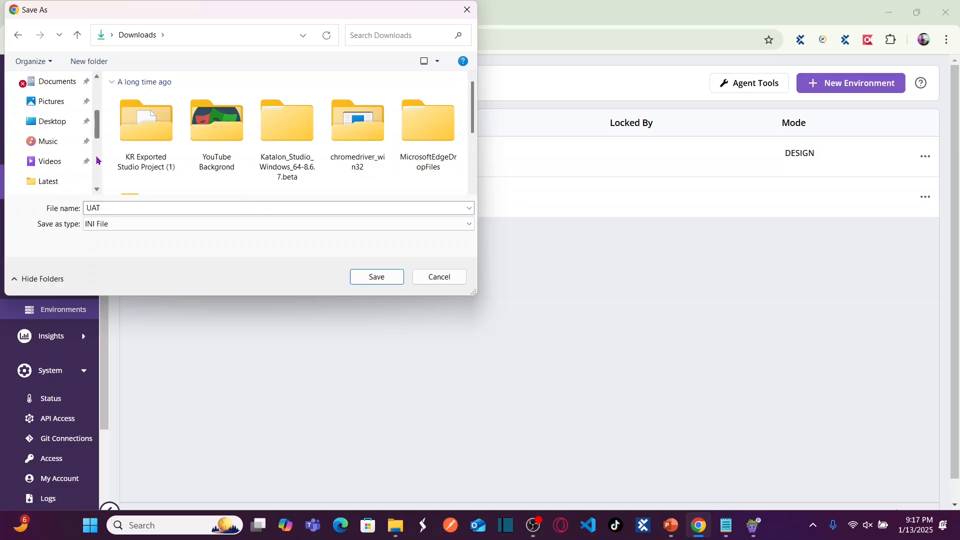
pyautogui.scroll(-2, 99, 160)
pyautogui.scroll(4, 100, 106)
pyautogui.scroll(-5, 98, 170)
pyautogui.click(55, 160)
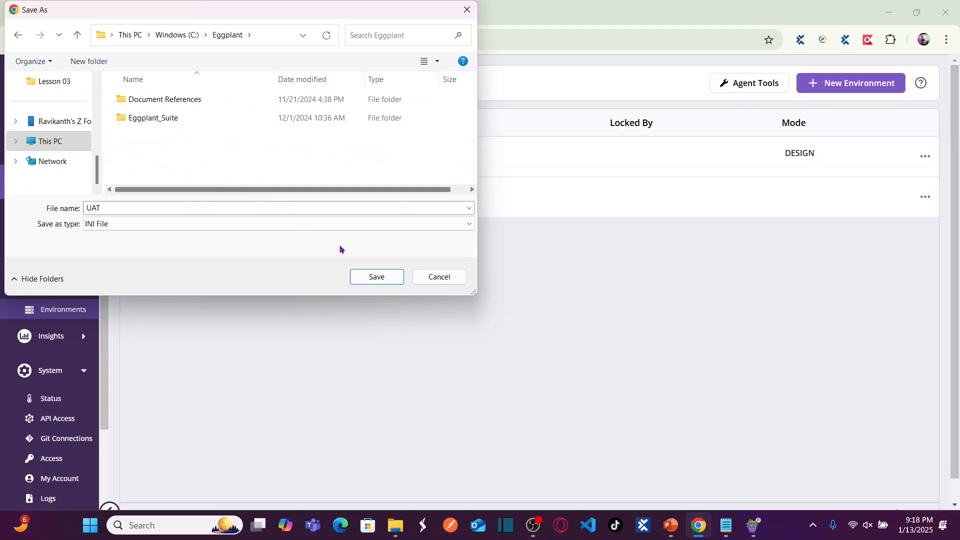
pyautogui.click(376, 278)
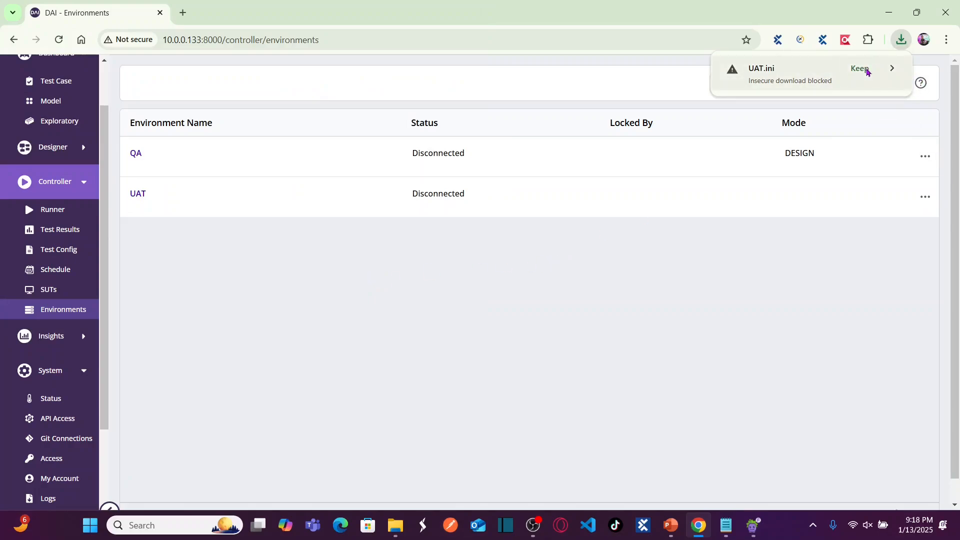
# Keep the blocked UAT.ini download, show it in its folder, and return to Chrome.
pyautogui.click(868, 72)
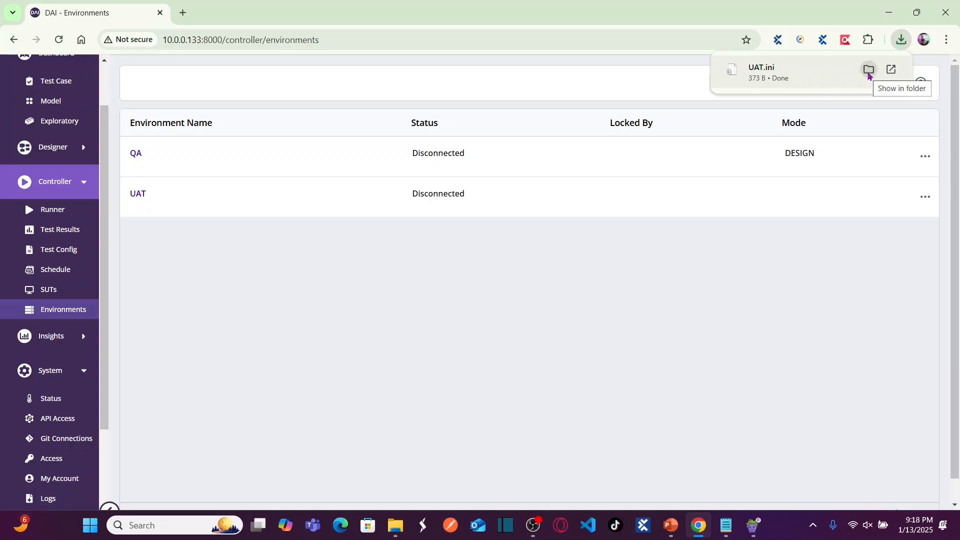
pyautogui.click(868, 70)
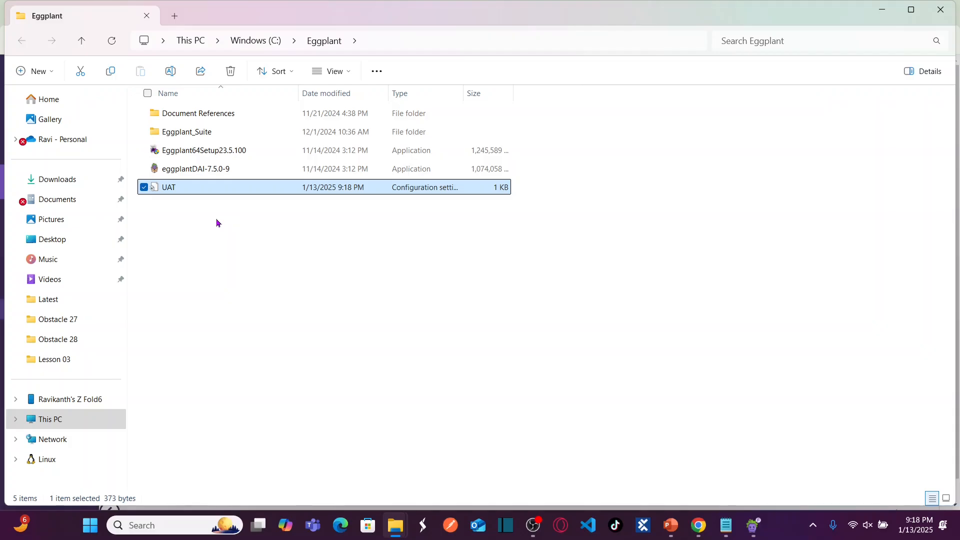
pyautogui.hotkey('alt', 'Tab')
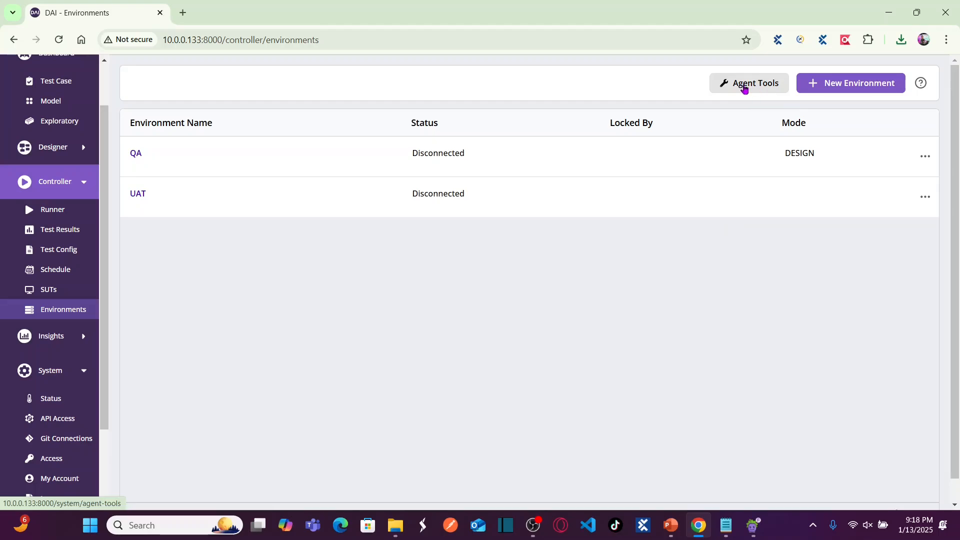
# Open the Agent Tools page in Eggplant DAI.
pyautogui.click(744, 87)
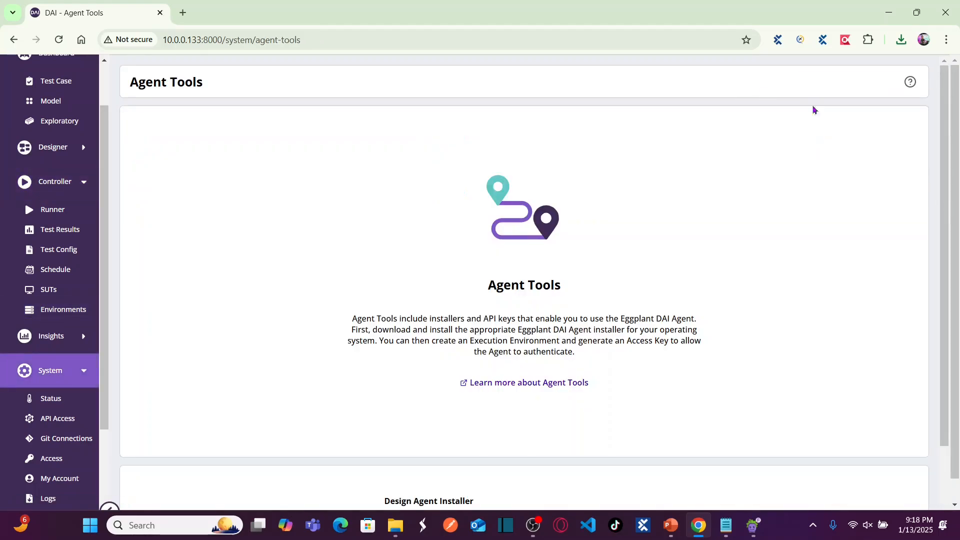
pyautogui.moveTo(946, 144); pyautogui.dragTo(944, 281)
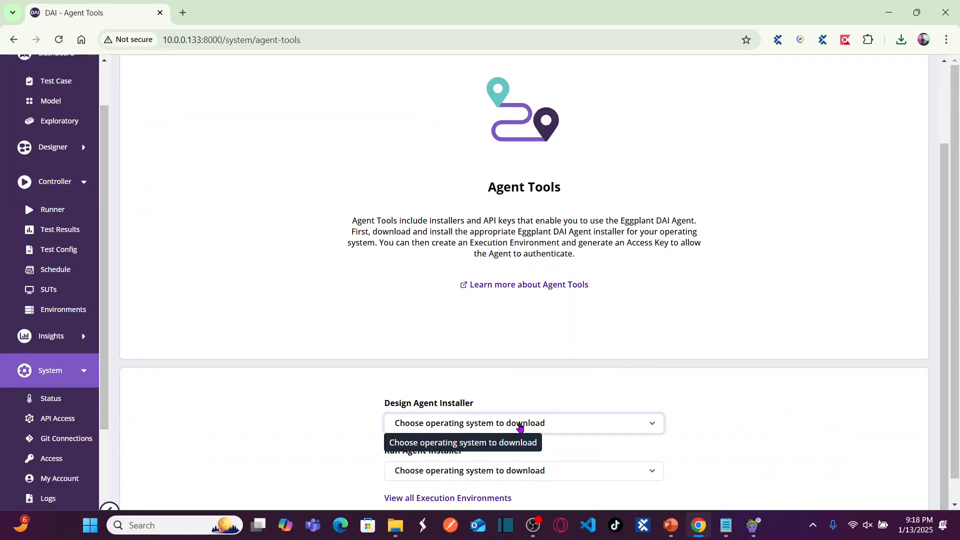
pyautogui.moveTo(673, 529)
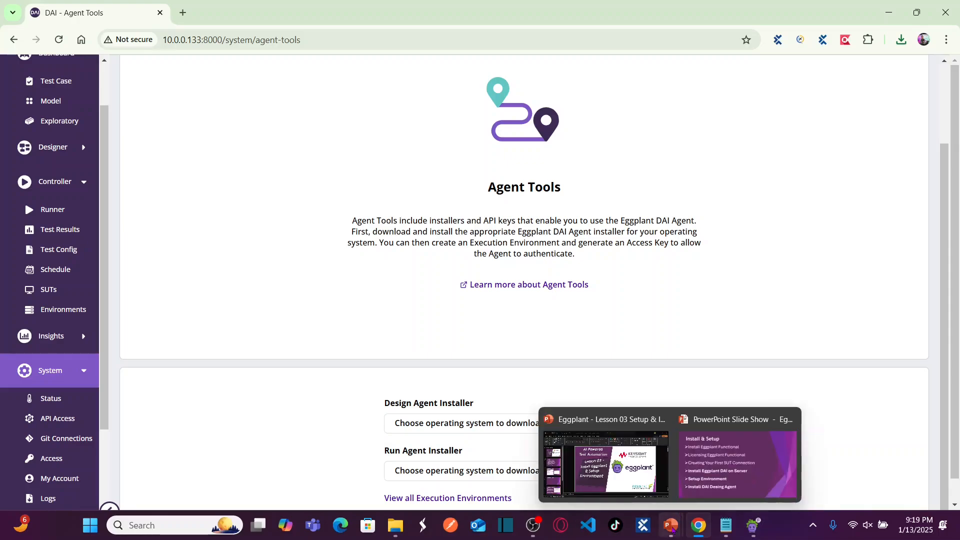
pyautogui.click(735, 455)
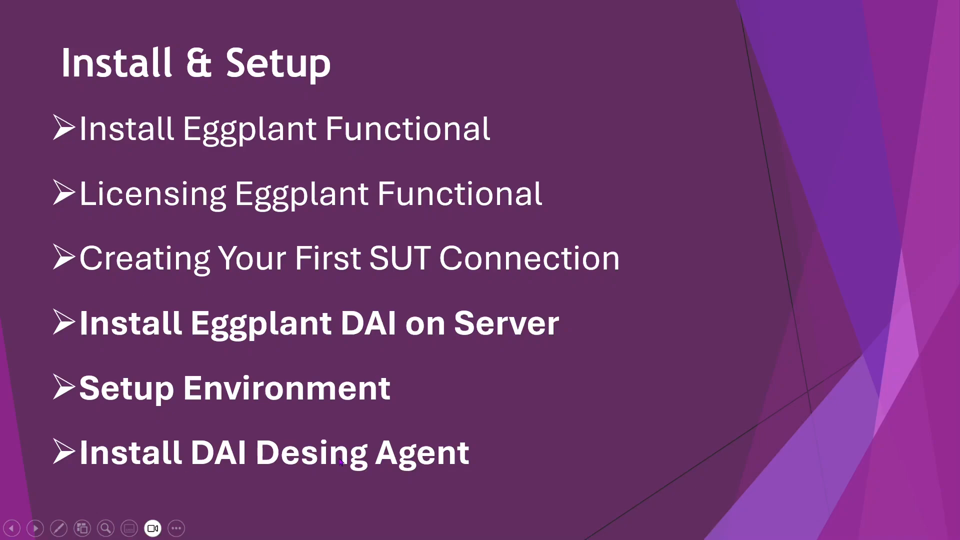
pyautogui.hotkey('alt', 'Tab')
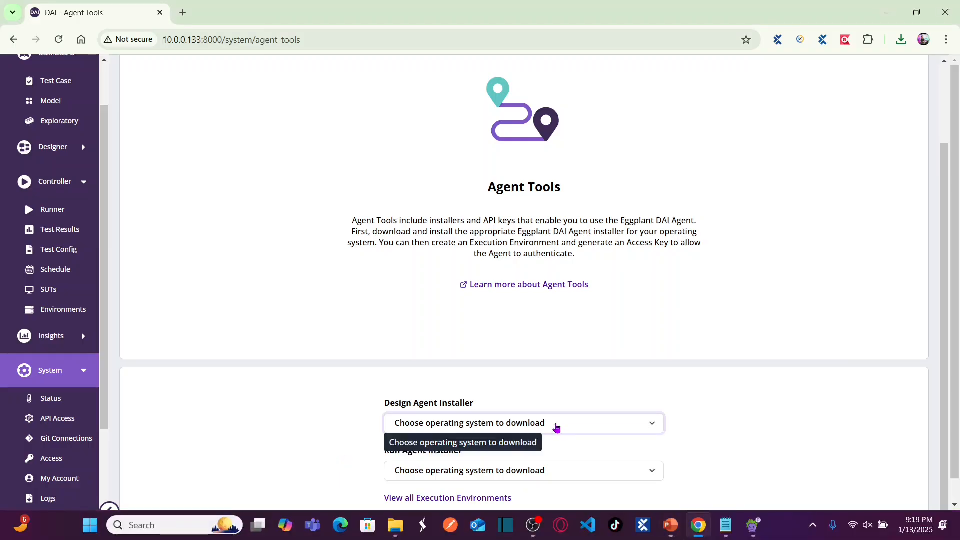
# Download the Windows Design Agent installer into C:\Eggplant, keep it, and show it in its folder.
pyautogui.click(534, 426)
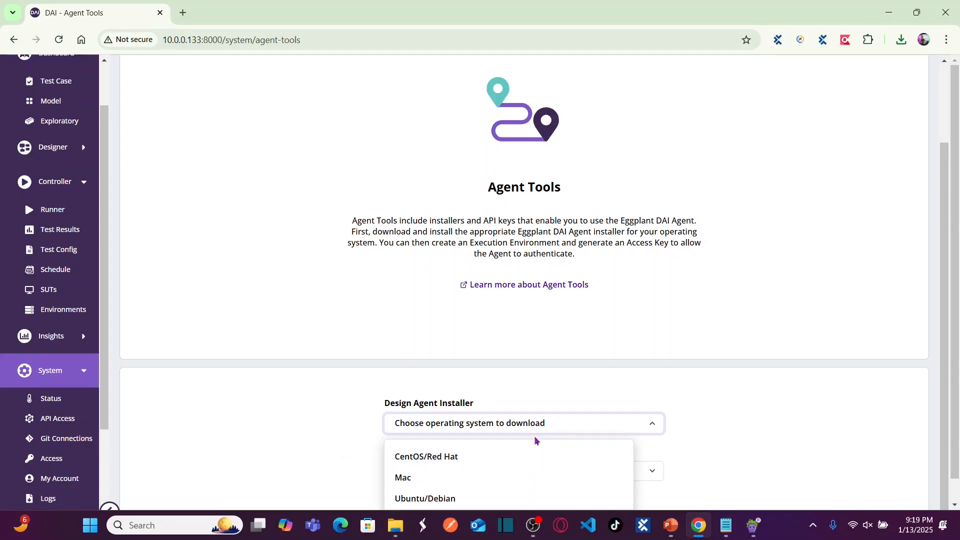
pyautogui.moveTo(958, 325); pyautogui.dragTo(959, 345)
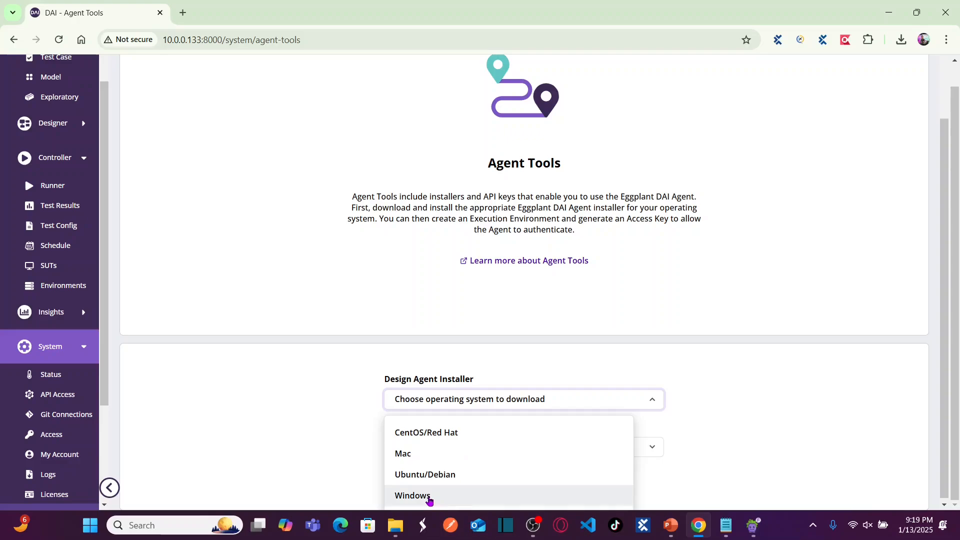
pyautogui.click(428, 497)
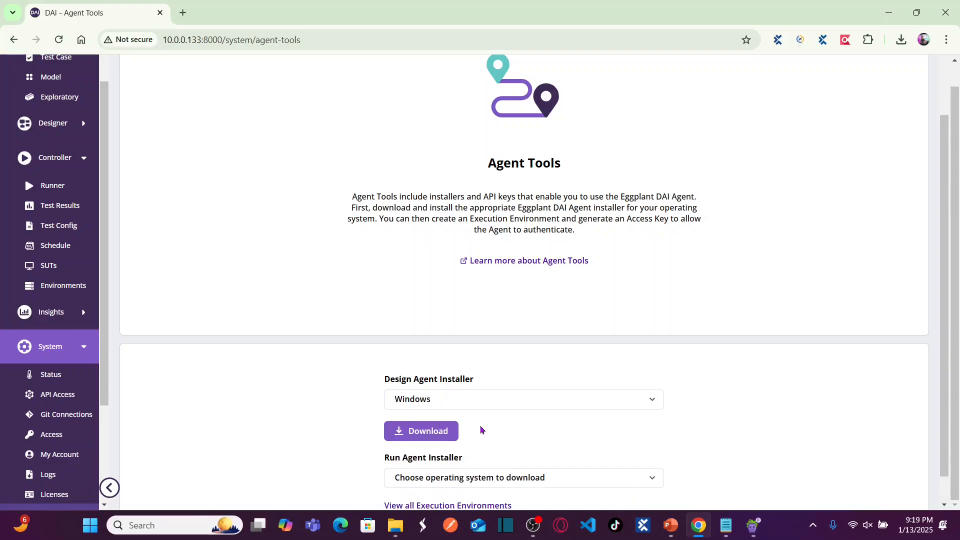
pyautogui.click(426, 432)
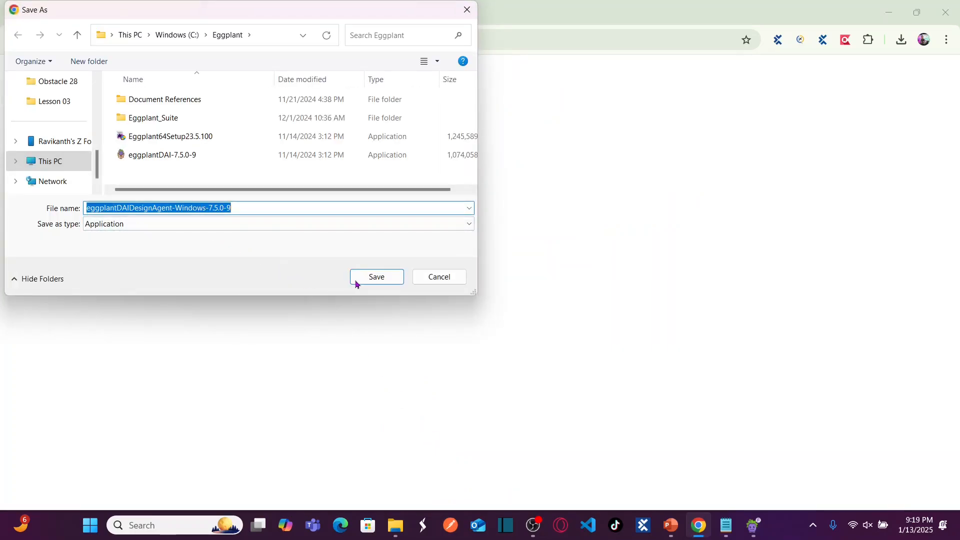
pyautogui.click(376, 280)
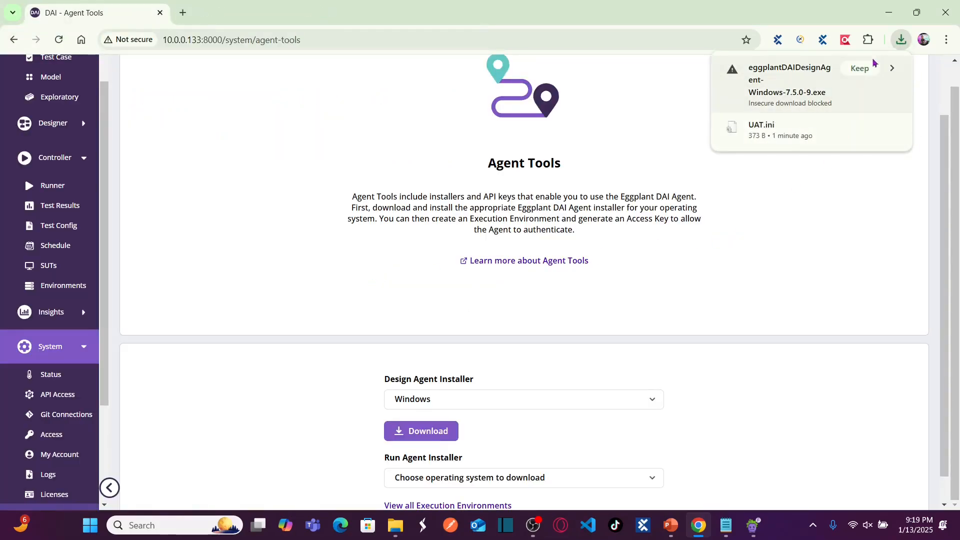
pyautogui.click(864, 68)
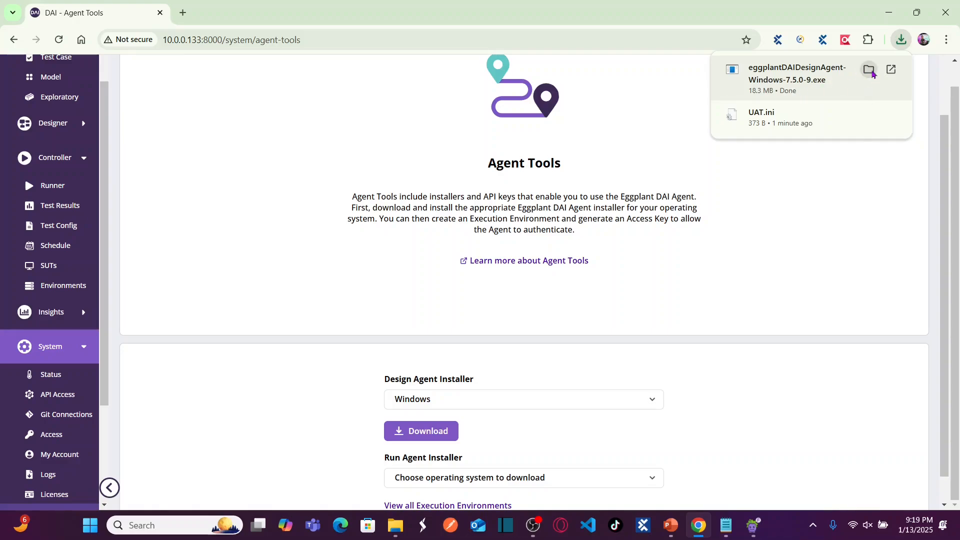
pyautogui.click(871, 71)
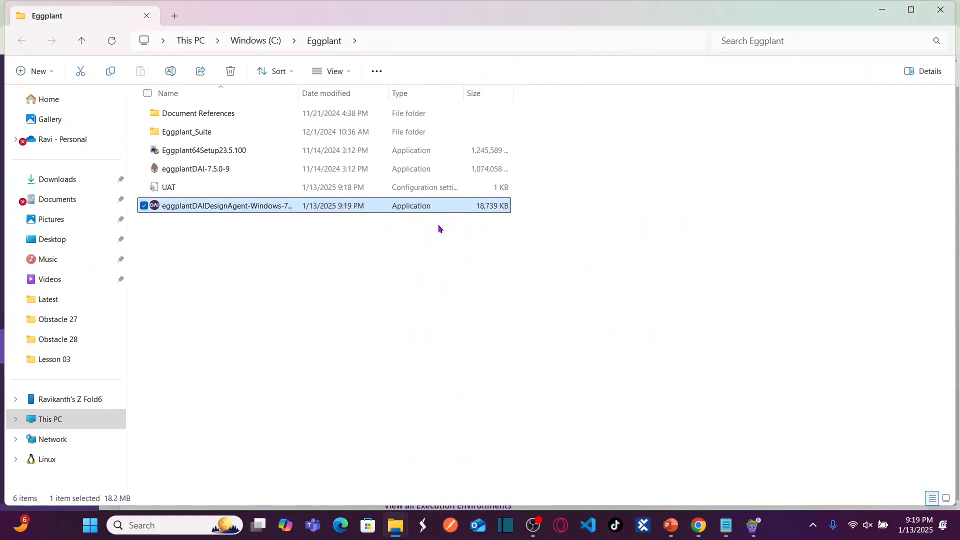
# Run the Design Agent installer from C:\Eggplant and close it when finished.
pyautogui.click(180, 189)
pyautogui.click(214, 205)
pyautogui.moveTo(249, 209)
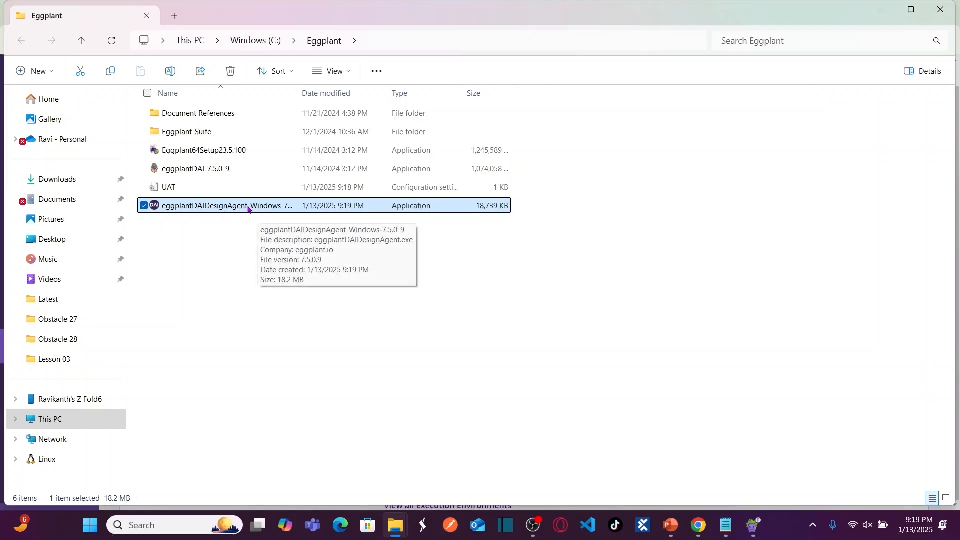
pyautogui.doubleClick(250, 208)
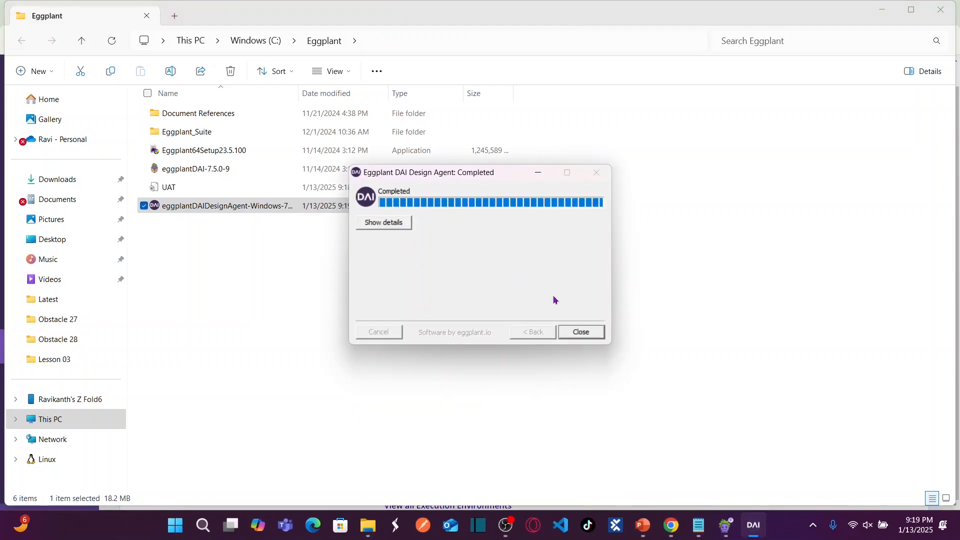
pyautogui.click(585, 332)
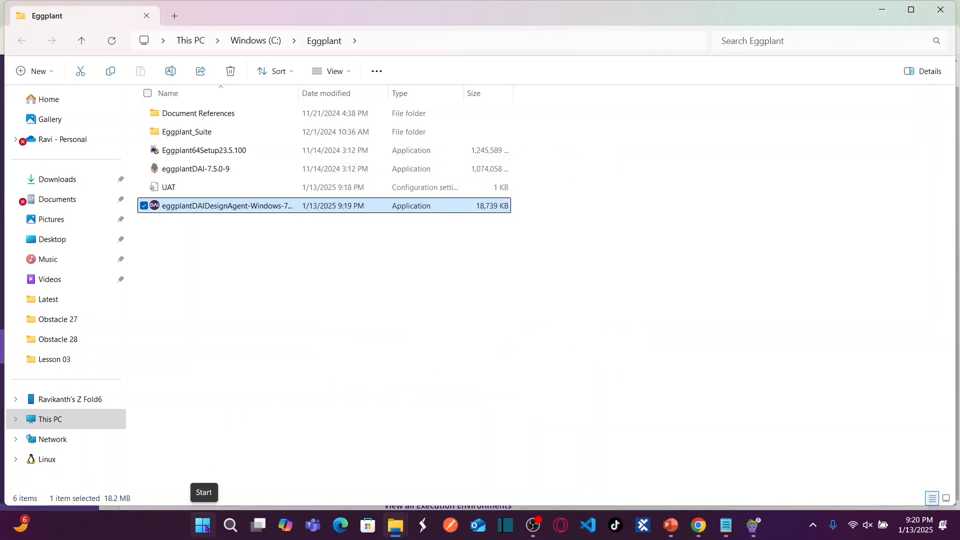
# Search Start for 'eggplant' and launch the eggplantDAIDesignAgent app.
pyautogui.click(203, 525)
pyautogui.write('eggplant')
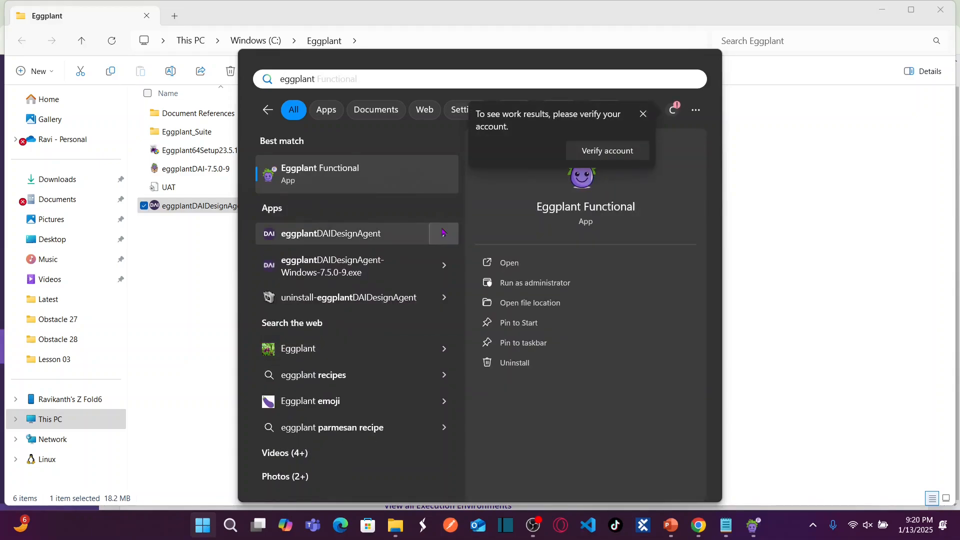
pyautogui.press('Down')
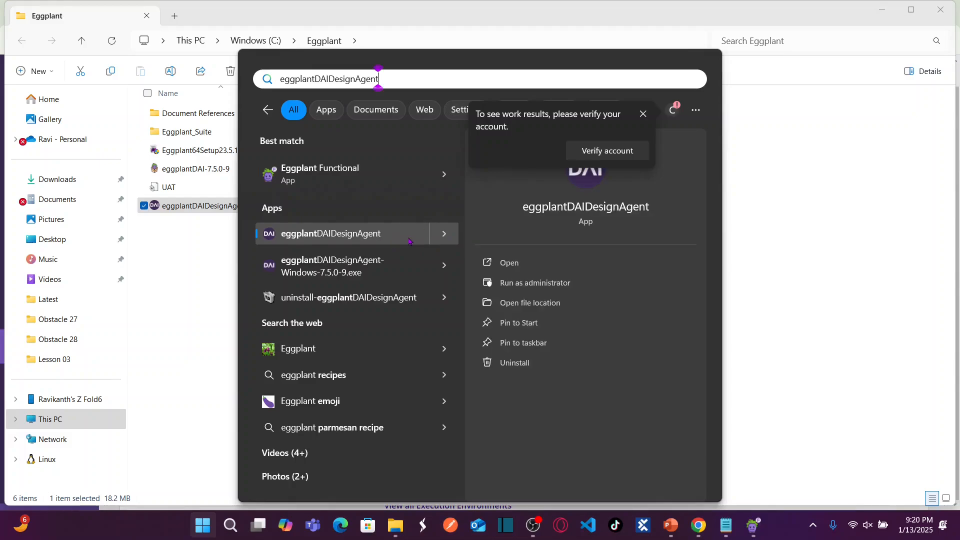
pyautogui.click(588, 207)
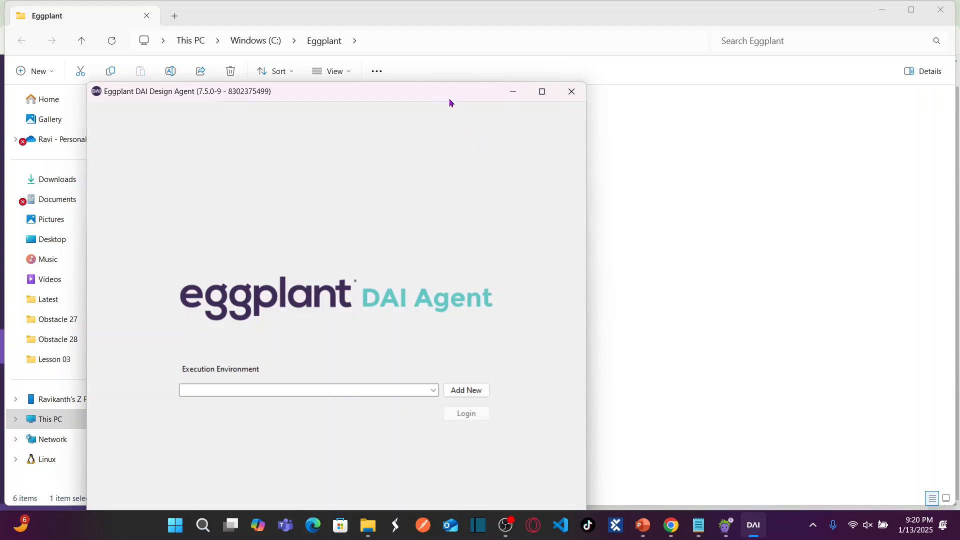
# Move the Design Agent window aside and check its empty execution environment list.
pyautogui.moveTo(440, 94); pyautogui.dragTo(719, 37)
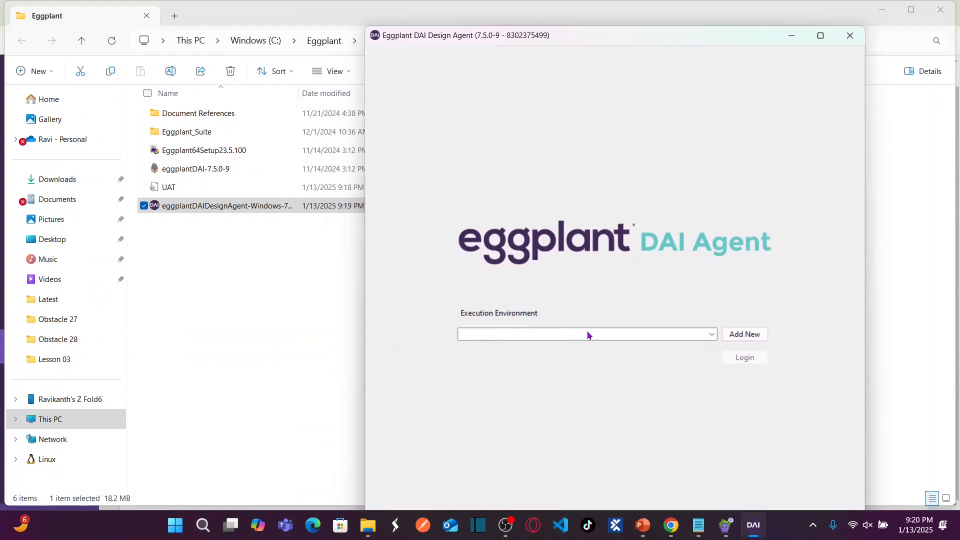
pyautogui.click(589, 335)
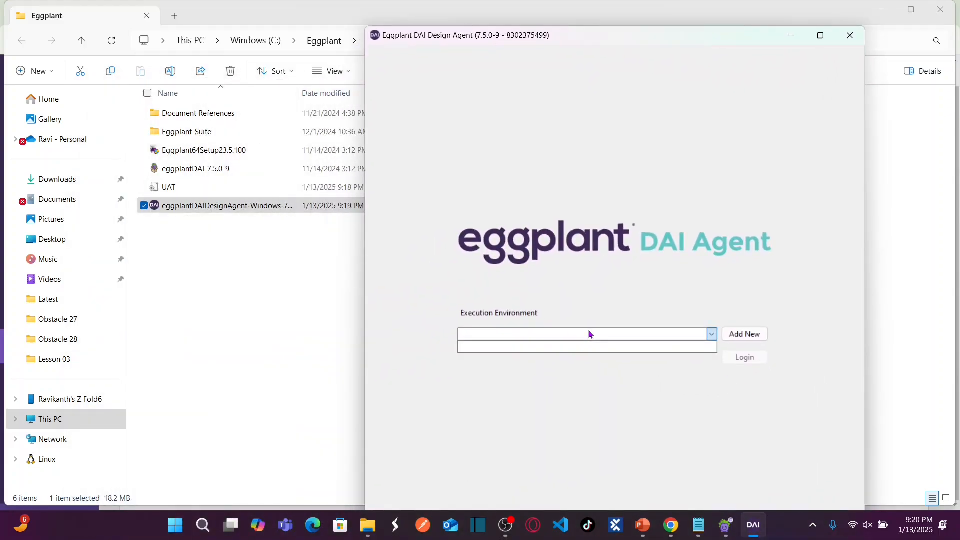
pyautogui.click(622, 335)
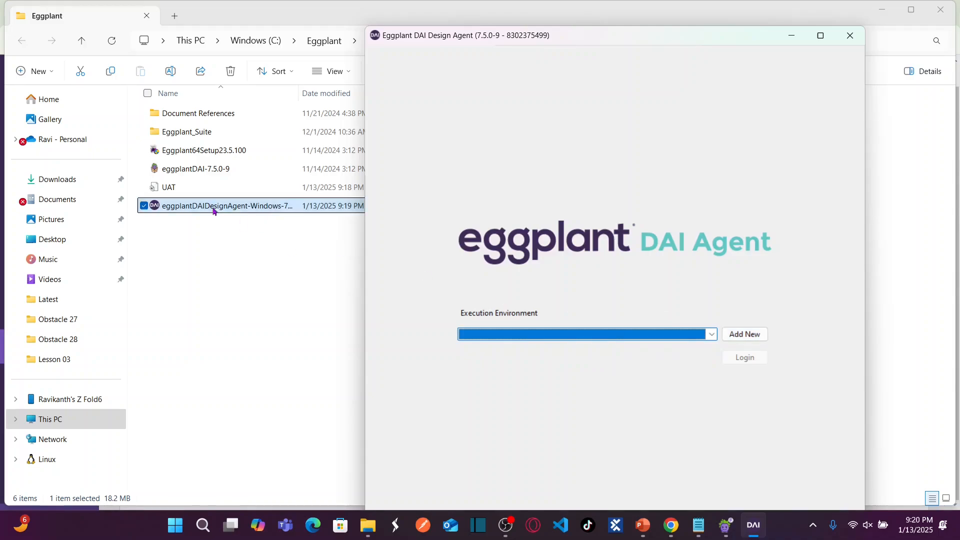
pyautogui.click(181, 191)
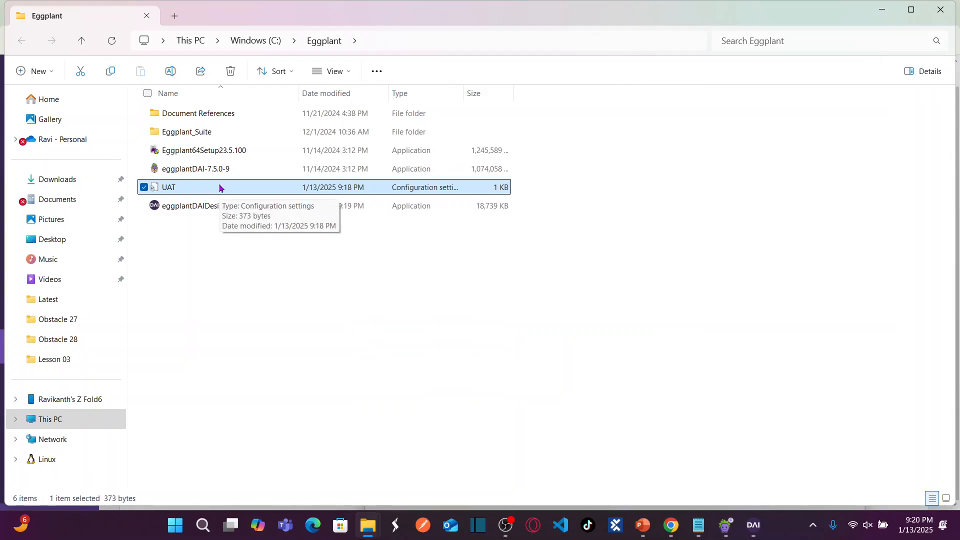
pyautogui.hotkey('alt', 'Tab')
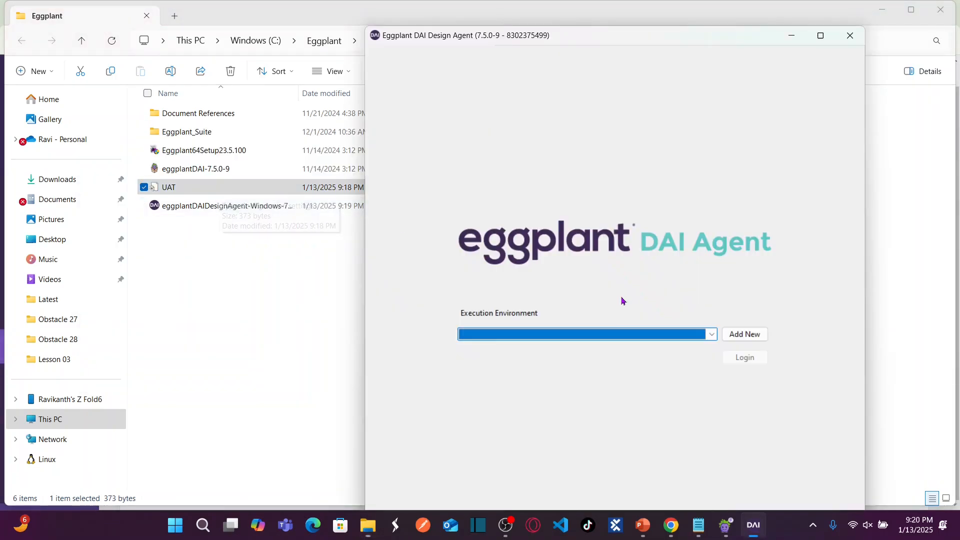
# Add a new execution environment by loading UAT.ini from C:\Eggplant.
pyautogui.click(749, 340)
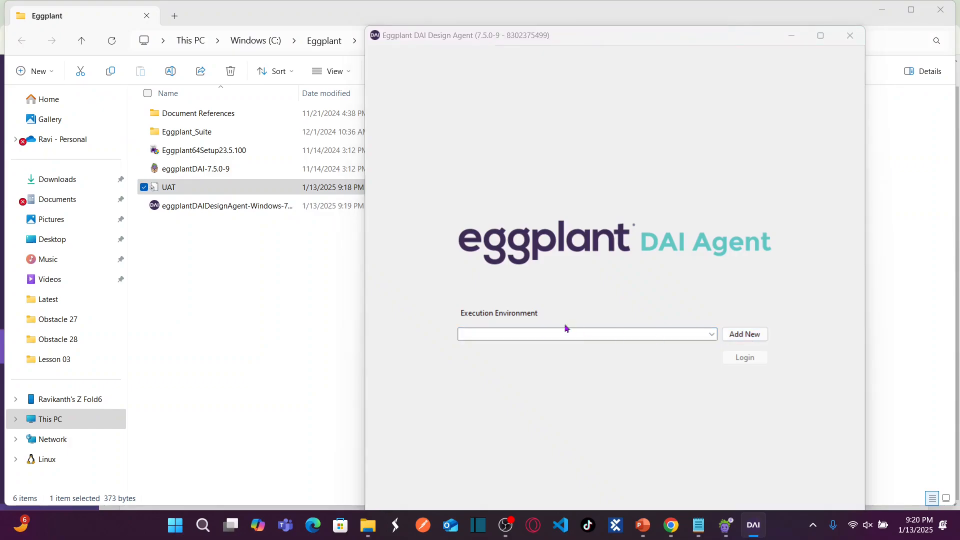
pyautogui.write('C:\\Eggplant')
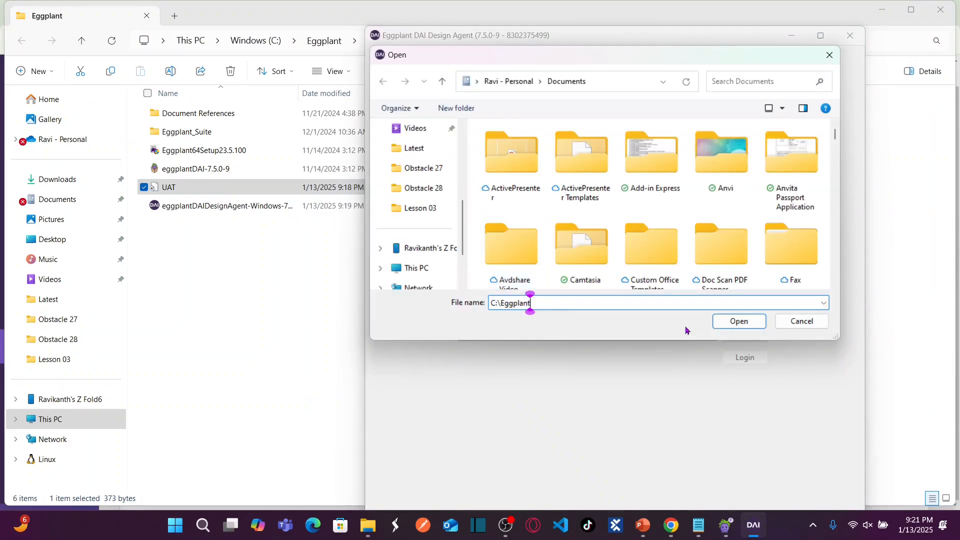
pyautogui.click(738, 321)
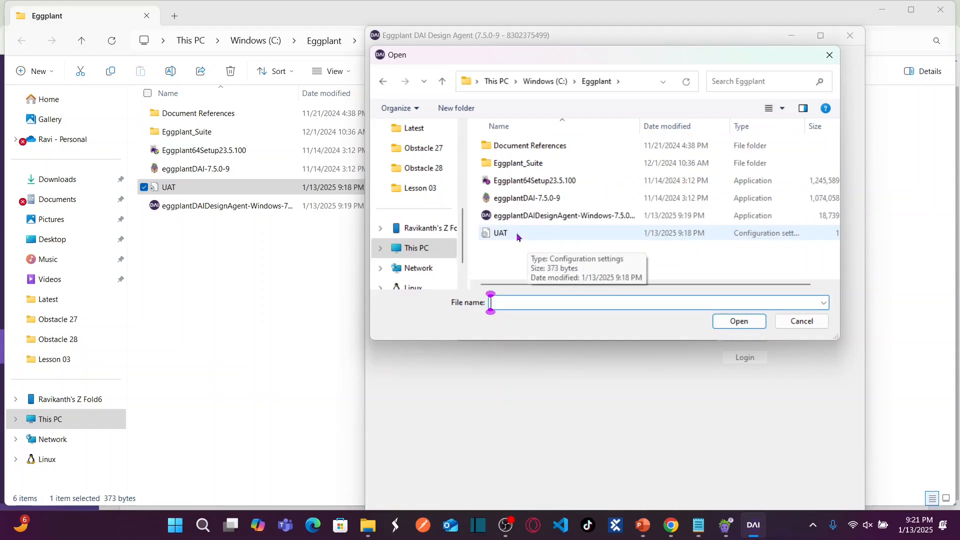
pyautogui.click(517, 237)
pyautogui.click(737, 325)
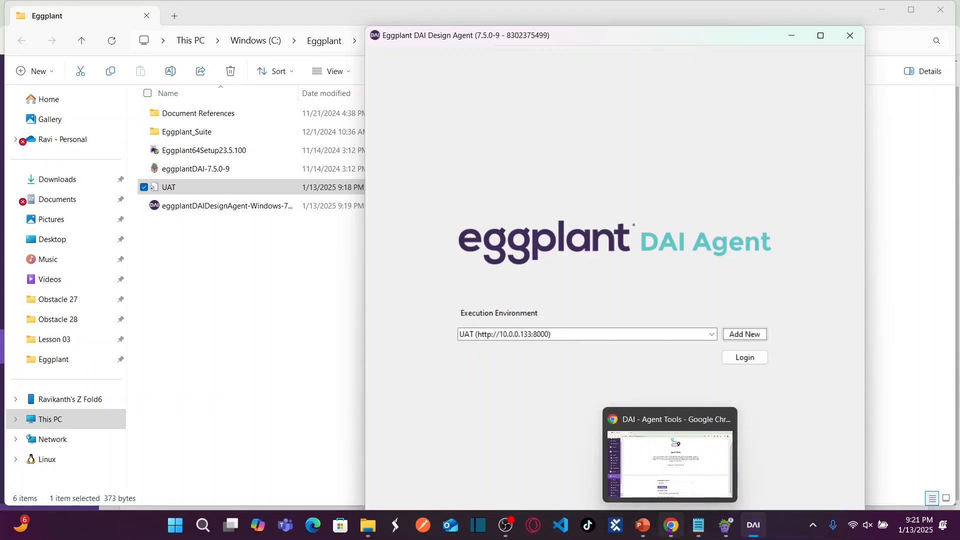
# Log the Design Agent in to UAT on 10.0.0.133:8000 and reposition its window.
pyautogui.click(670, 460)
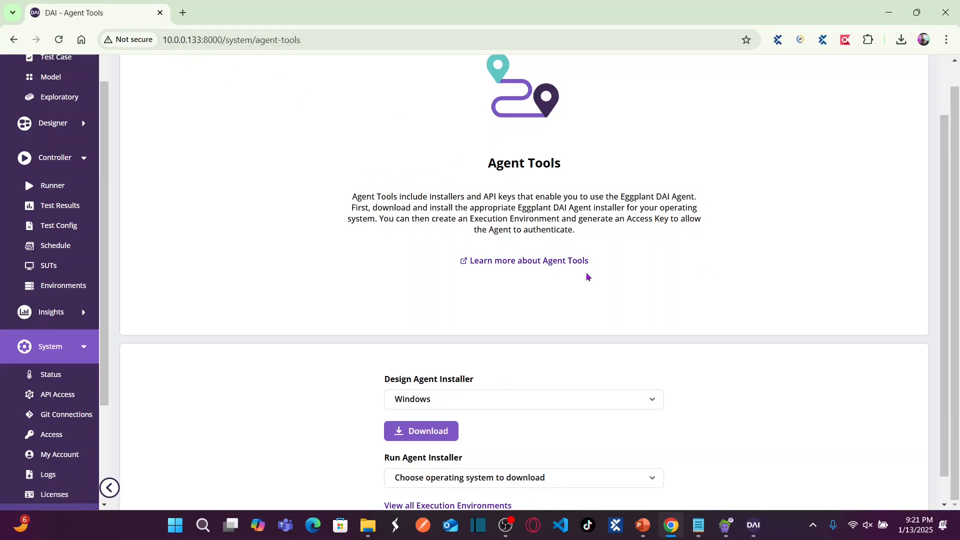
pyautogui.hotkey('alt', 'Tab')
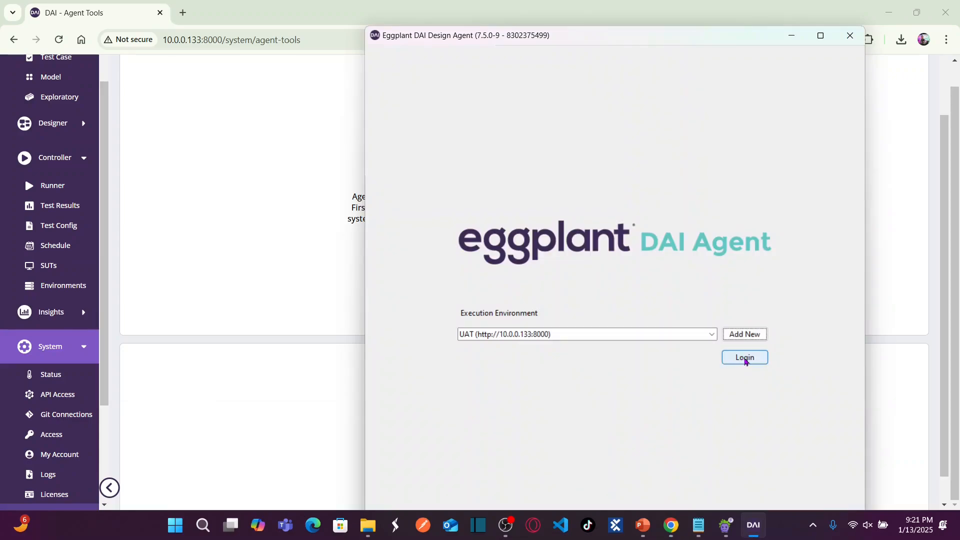
pyautogui.click(746, 358)
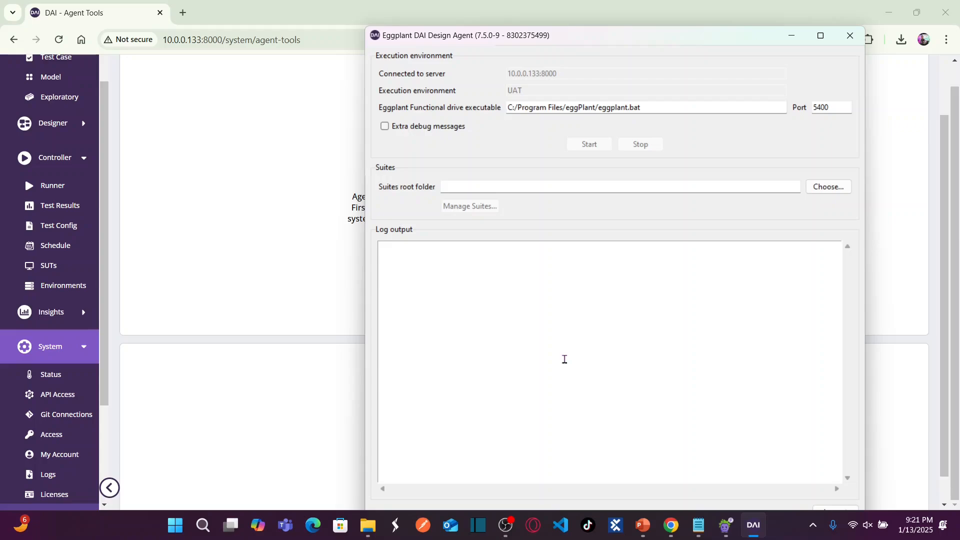
pyautogui.moveTo(554, 40); pyautogui.dragTo(505, 21)
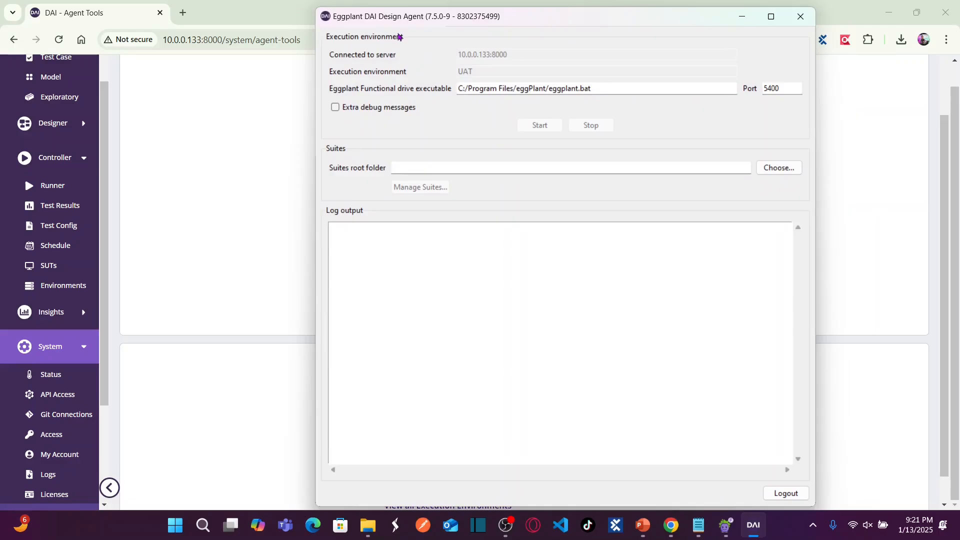